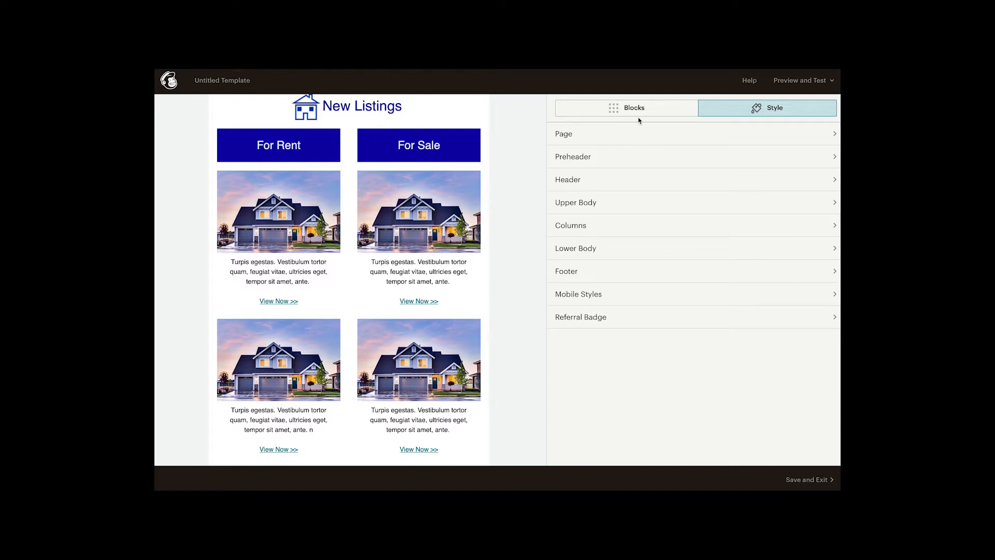
# Step: Set the background color of the template's Columns section to #00a0aa
pyautogui.click(579, 230)
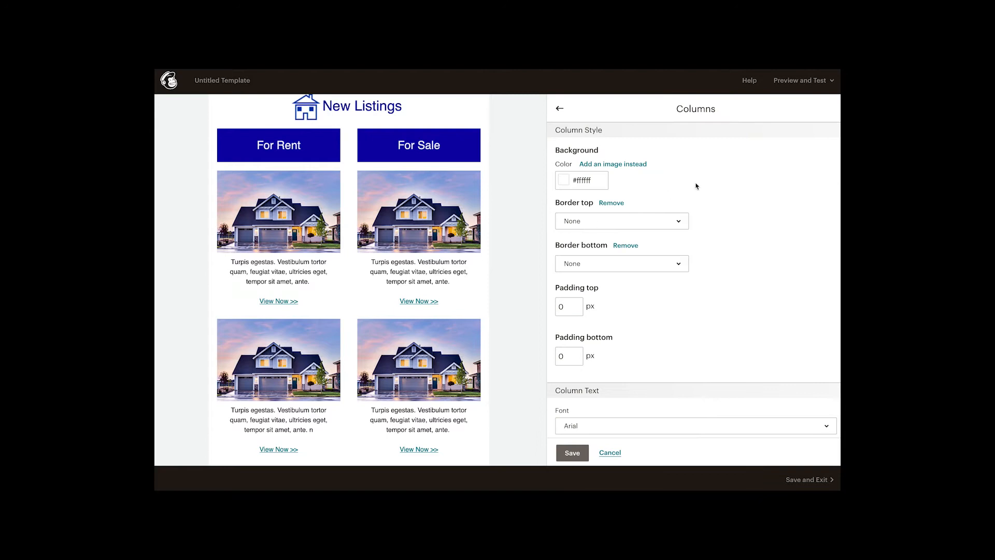
pyautogui.click(565, 185)
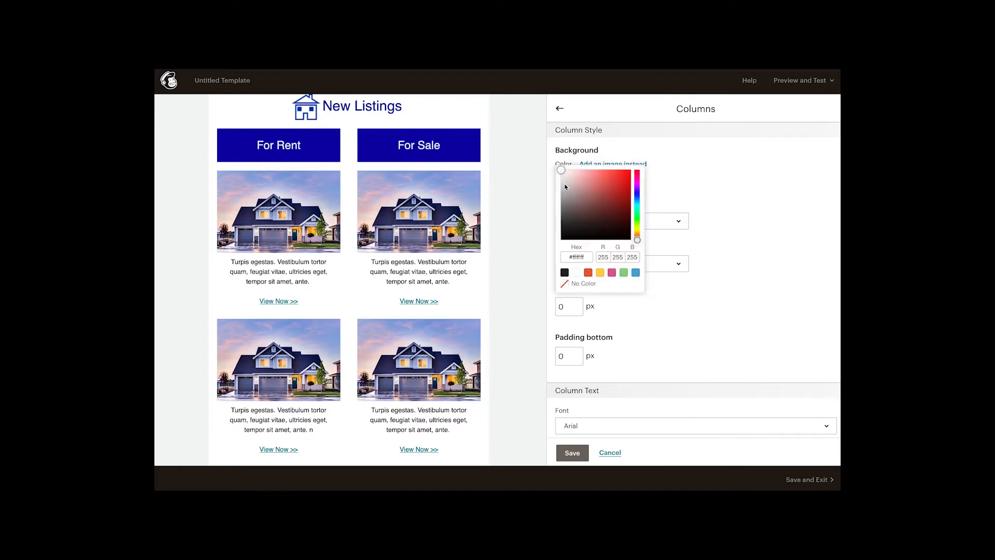
pyautogui.click(589, 258)
pyautogui.write('0a0aa')
pyautogui.click(760, 220)
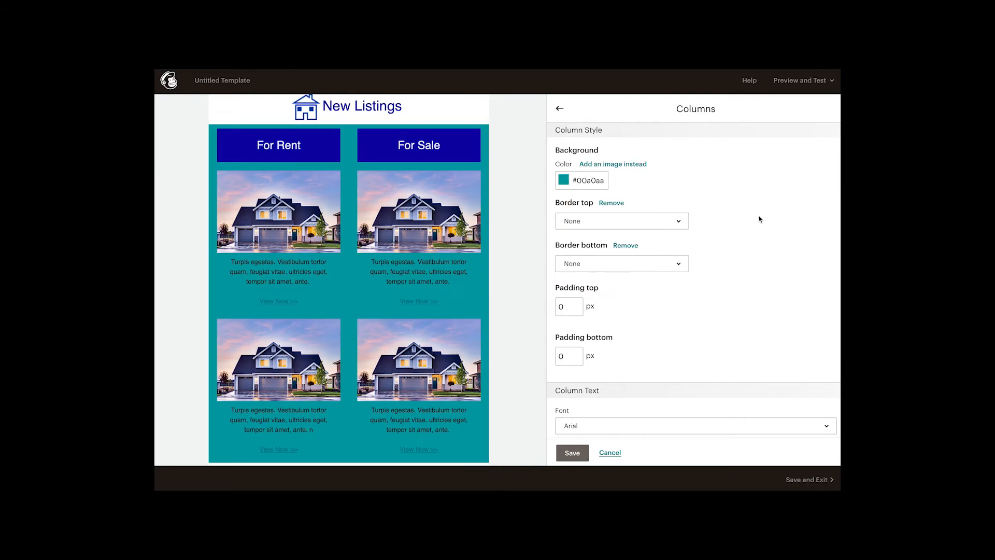
# Step: Change the Columns section's background color to #0a00aa and save the column style
pyautogui.click(568, 185)
pyautogui.click(588, 257)
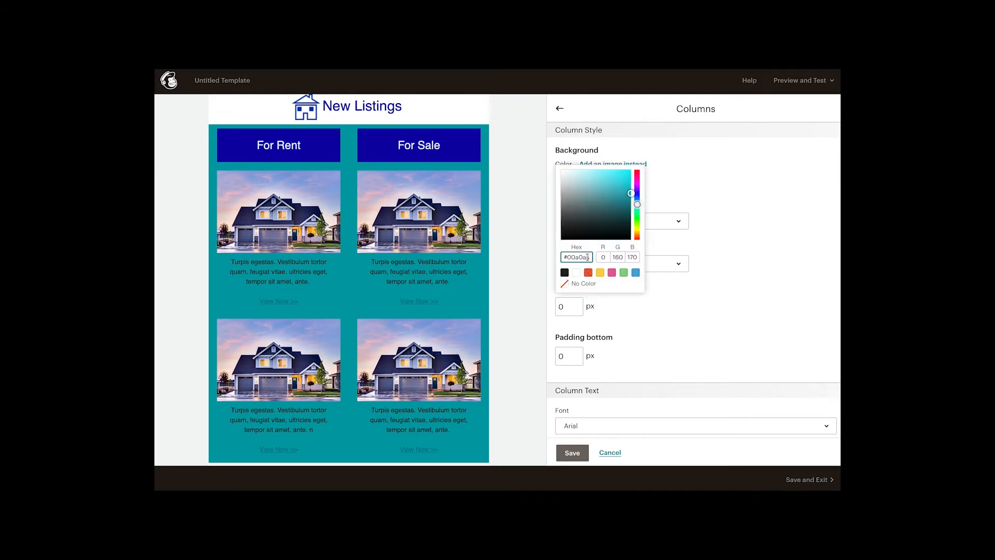
pyautogui.write('0a00aa')
pyautogui.click(712, 208)
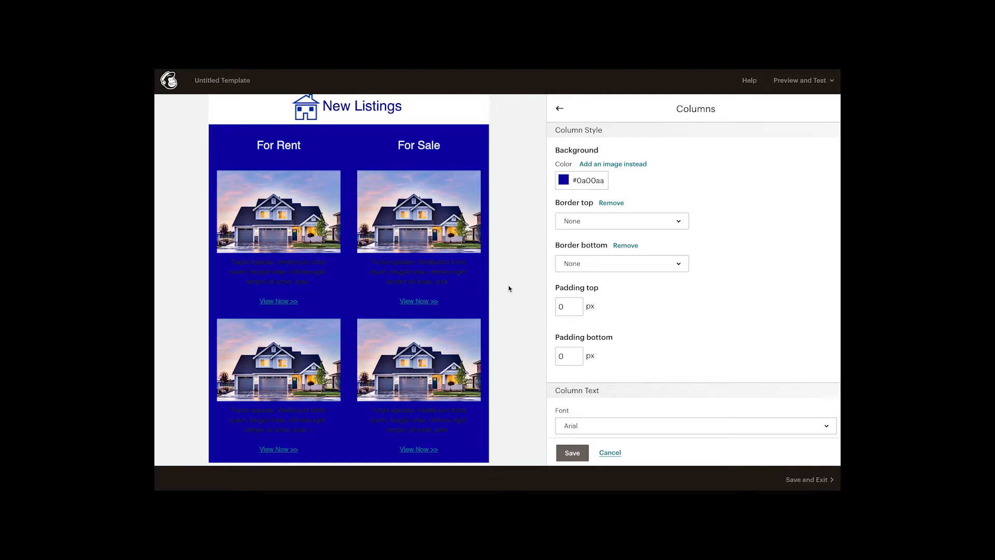
pyautogui.click(568, 454)
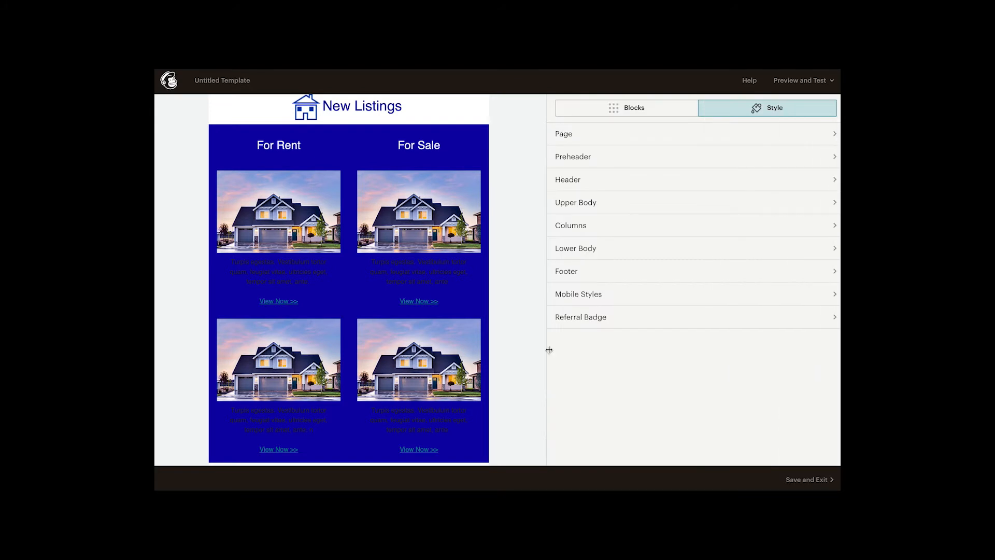
# Step: Give the first image card under For Rent a white card background, then save and close the block
pyautogui.moveTo(303, 224)
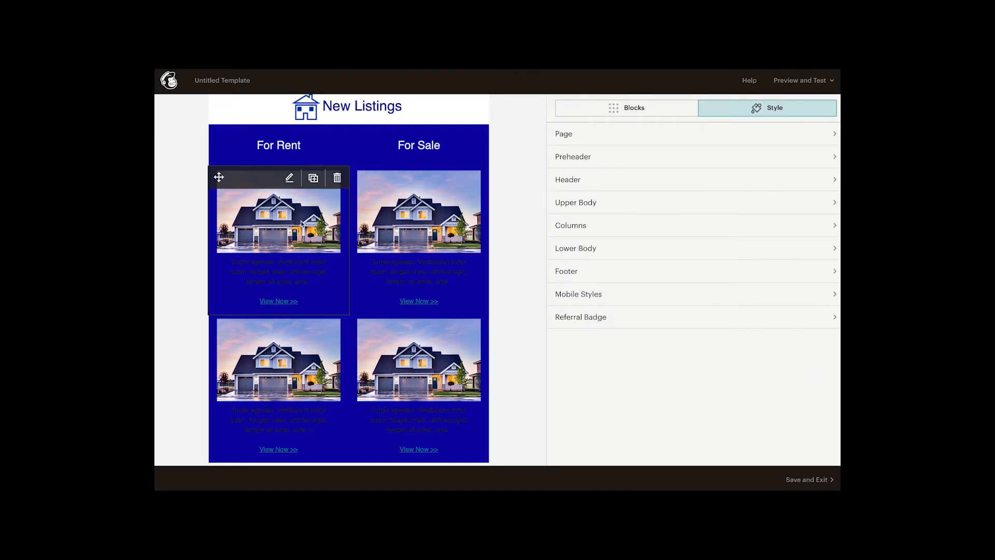
pyautogui.click(289, 179)
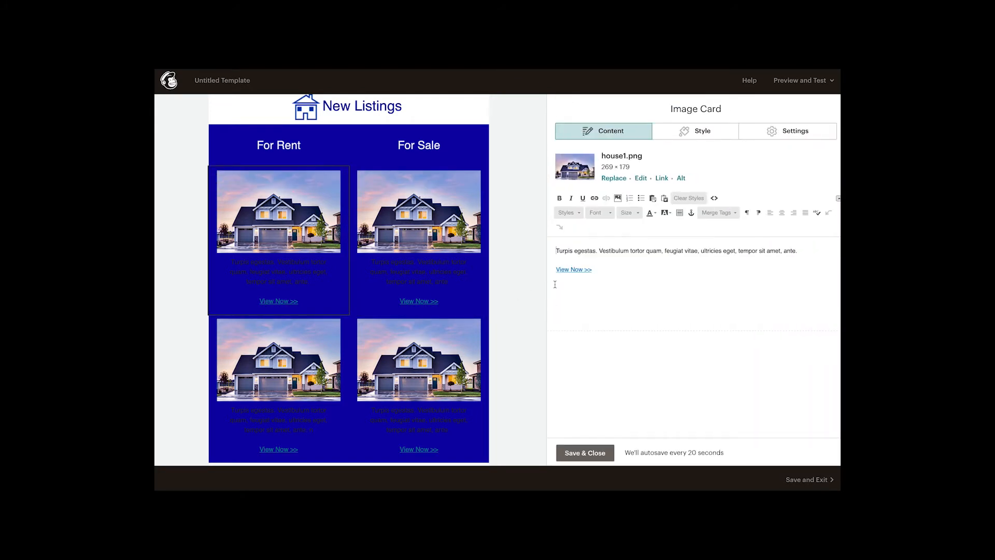
pyautogui.click(710, 133)
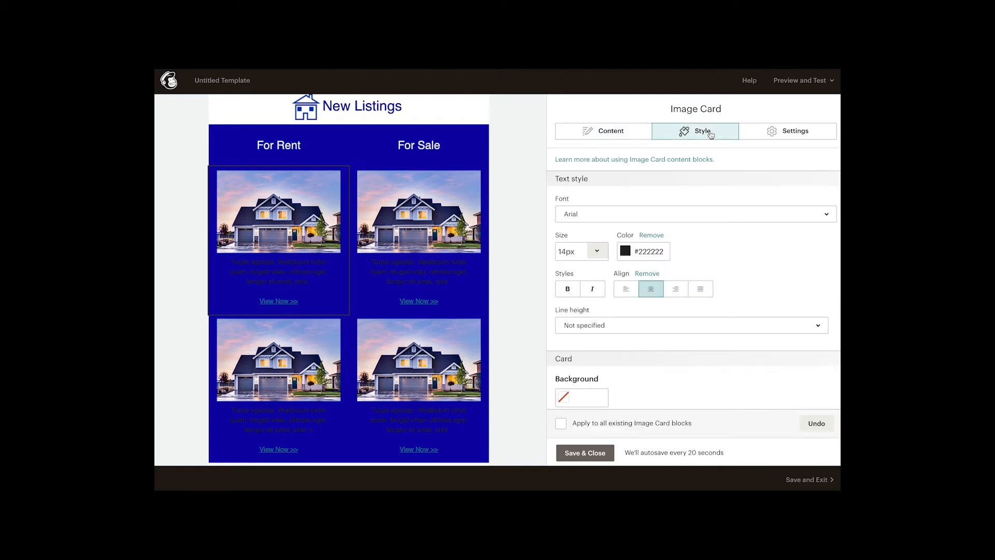
pyautogui.scroll(-1, 738, 282)
pyautogui.scroll(-1, 737, 282)
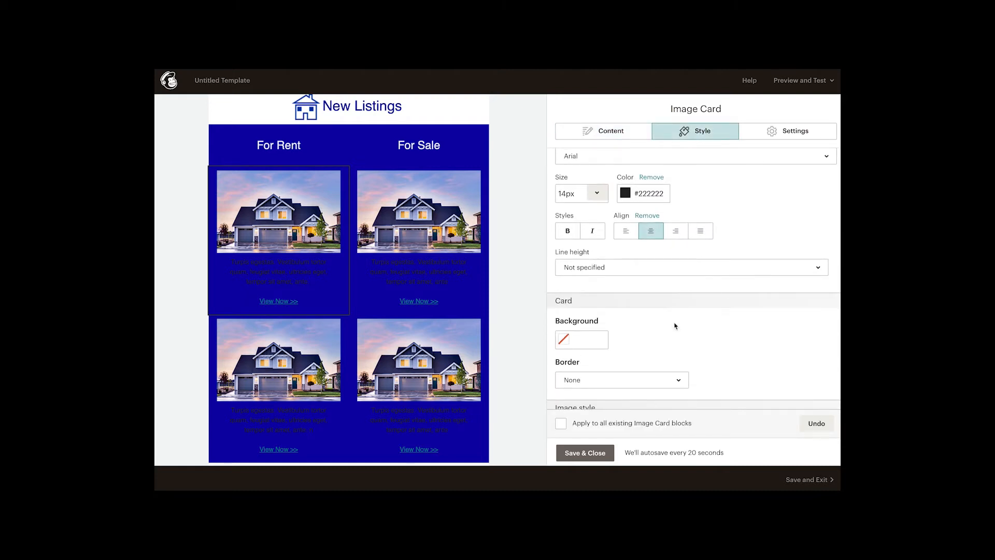
pyautogui.click(565, 342)
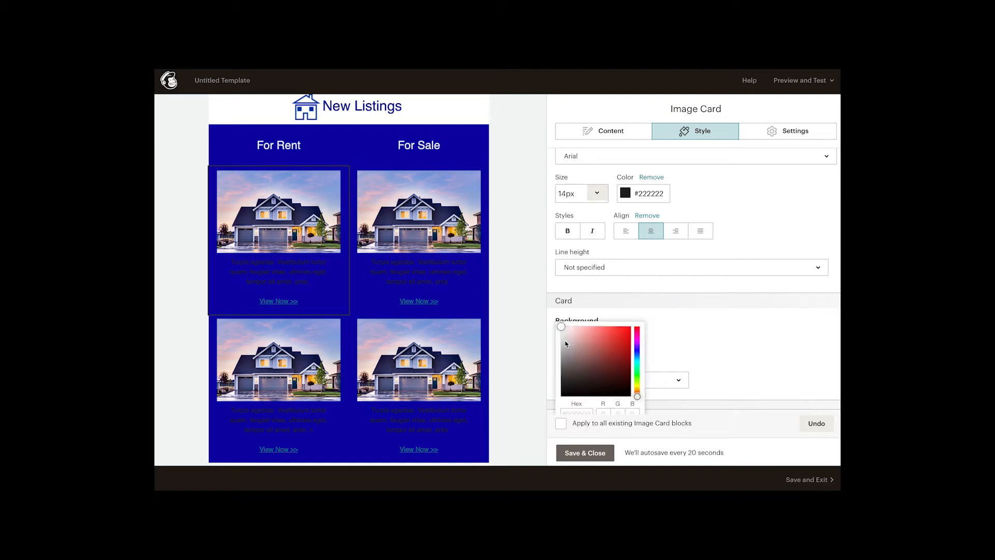
pyautogui.click(576, 368)
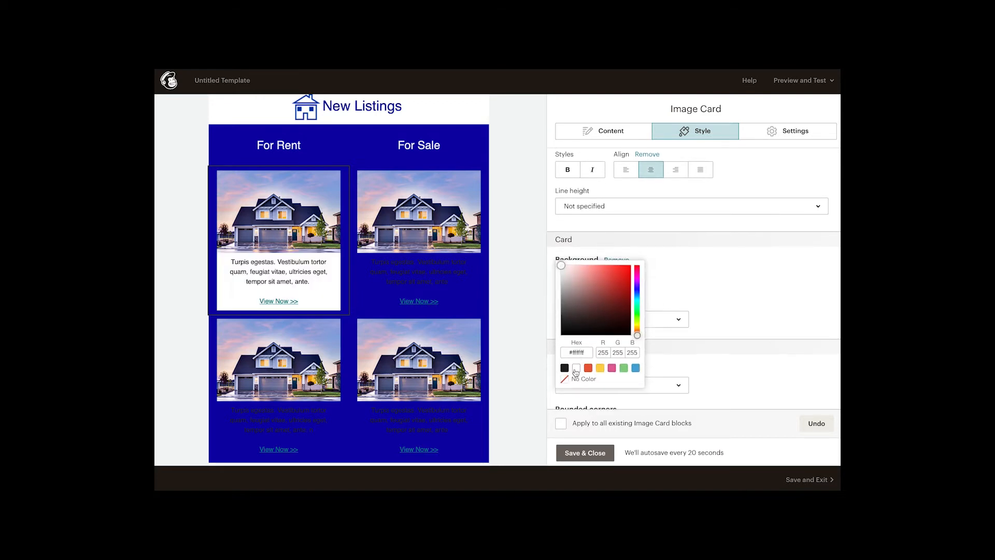
pyautogui.click(752, 276)
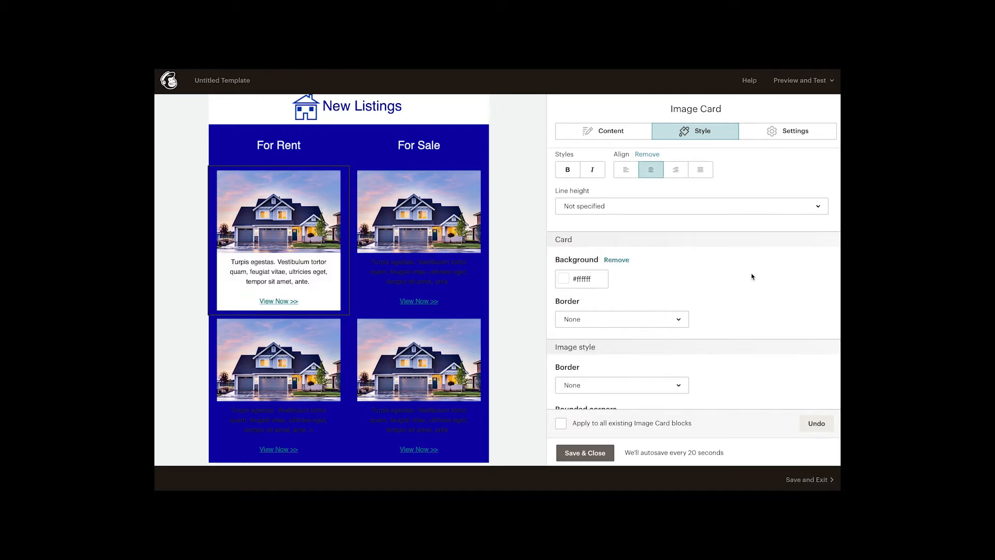
pyautogui.click(585, 453)
# Step: Give the first image card under For Sale a white card background, then save and close the block
pyautogui.click(429, 178)
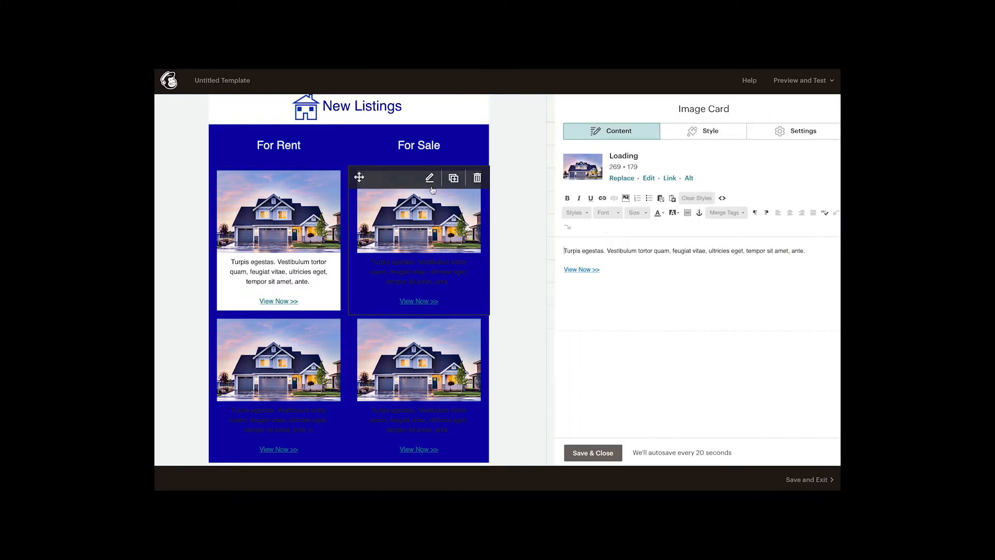
pyautogui.click(692, 133)
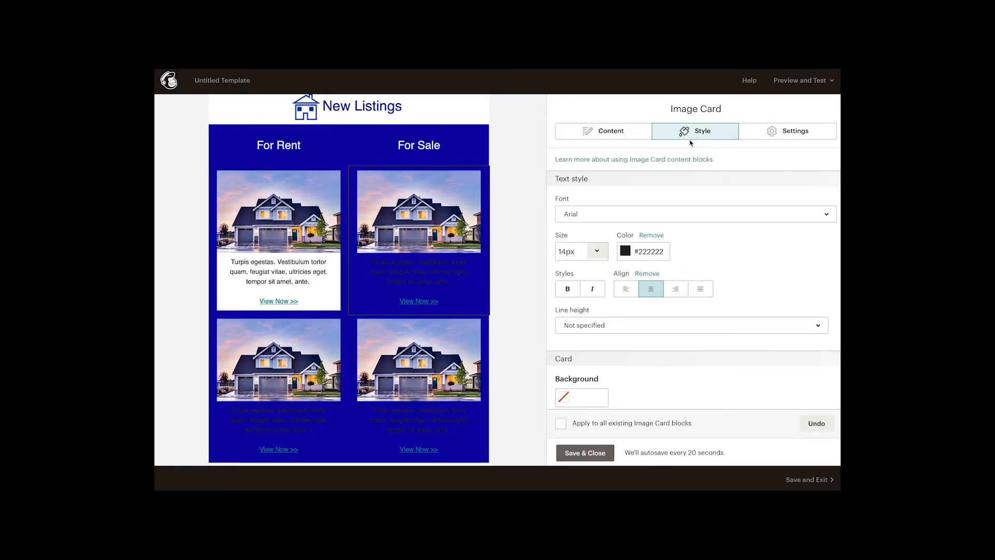
pyautogui.scroll(-3, 679, 202)
pyautogui.click(565, 317)
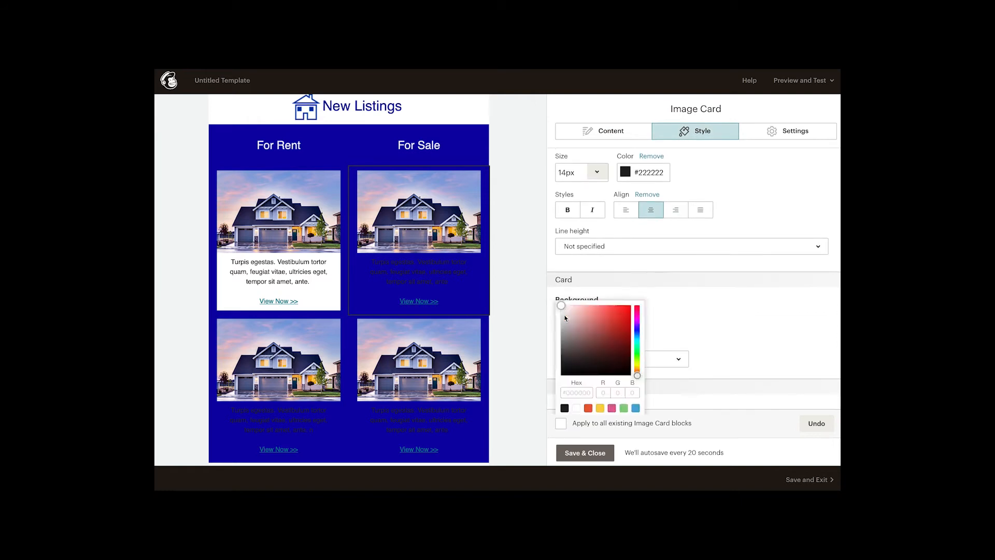
pyautogui.click(577, 408)
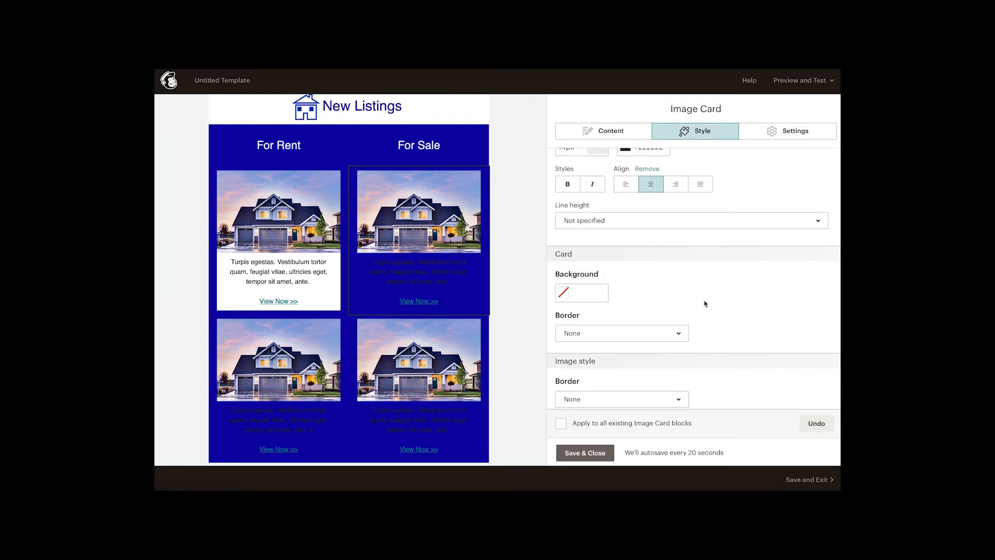
pyautogui.click(574, 293)
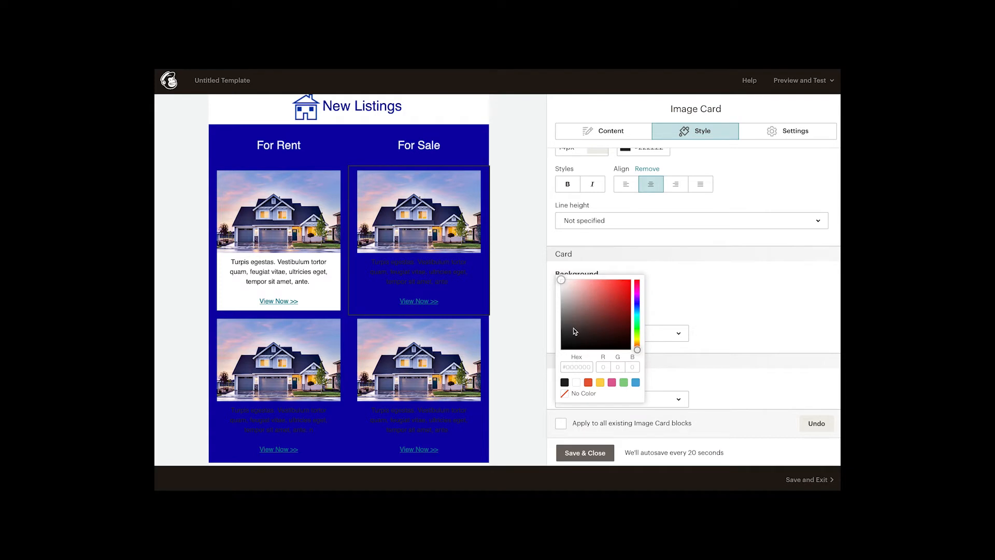
pyautogui.scroll(-1, 573, 325)
pyautogui.click(575, 350)
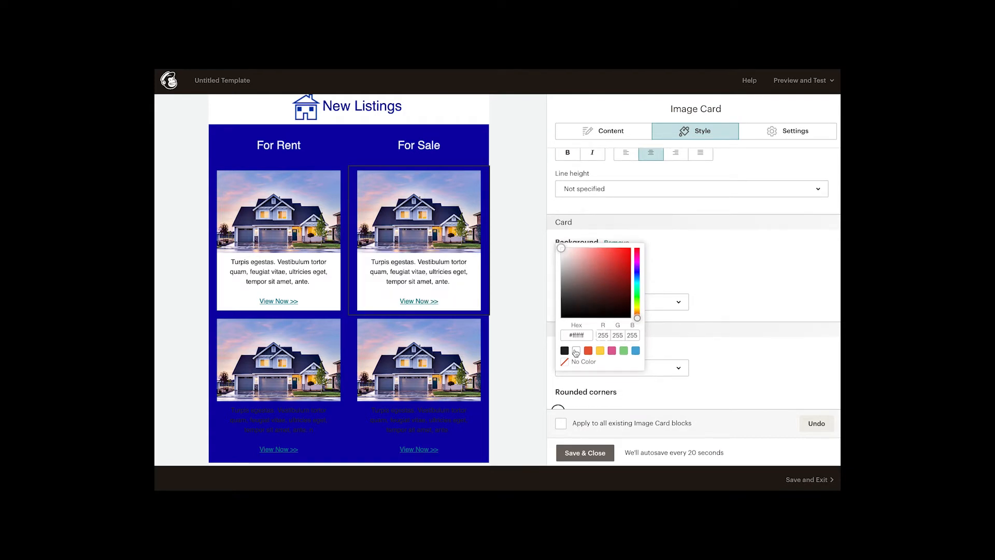
pyautogui.click(698, 267)
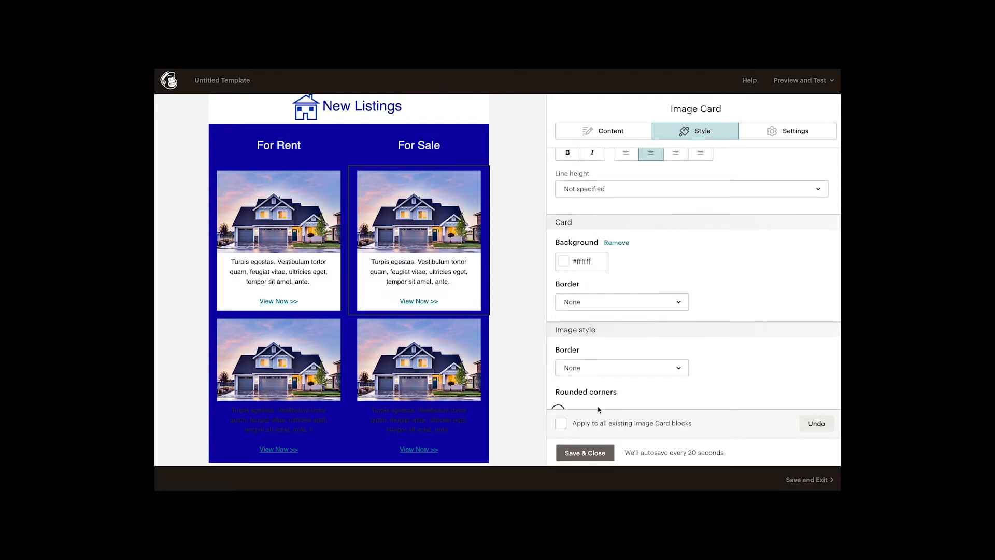
pyautogui.click(576, 453)
# Step: Give the second image card under For Rent a white card background, then save and close the block
pyautogui.scroll(-1, 515, 363)
pyautogui.moveTo(282, 280)
pyautogui.click(289, 272)
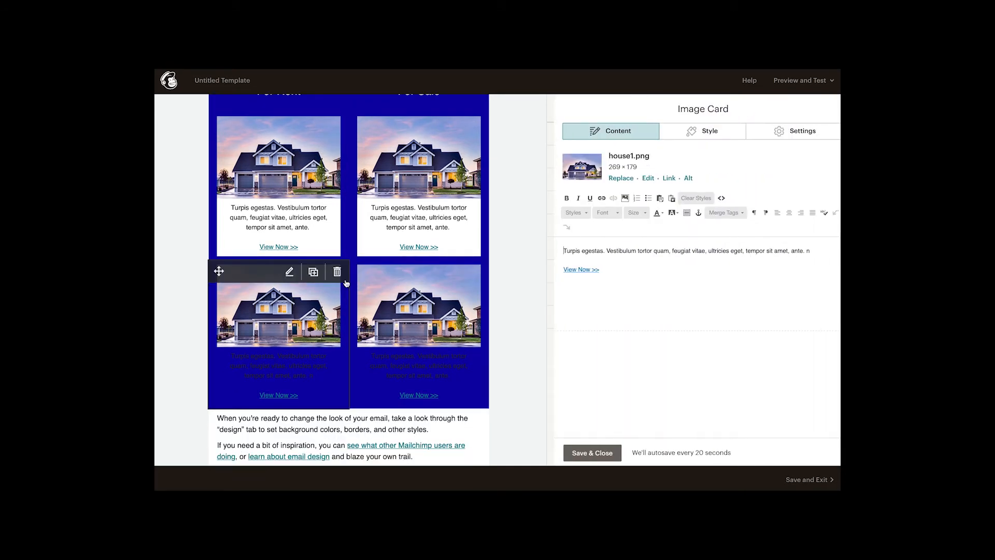
pyautogui.click(699, 134)
pyautogui.scroll(-3, 680, 213)
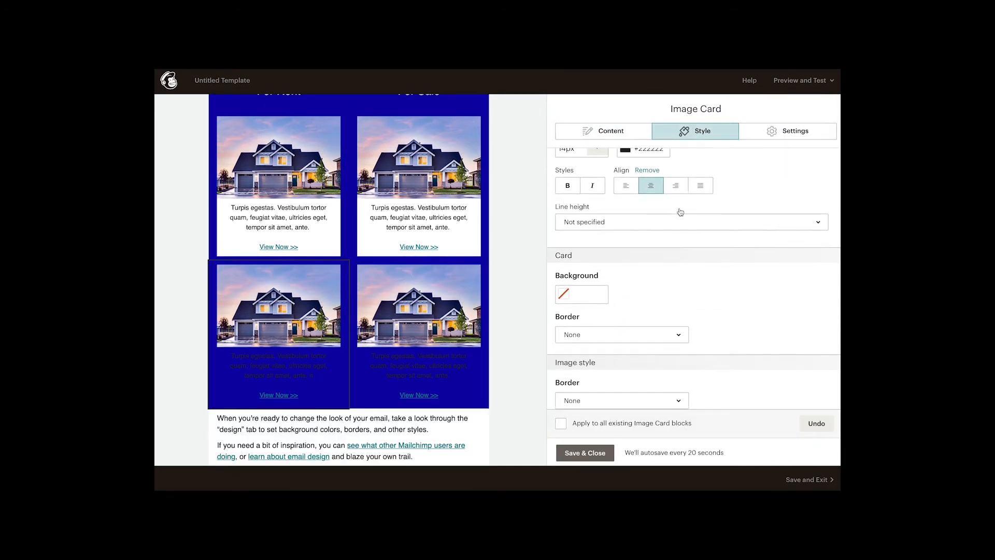
pyautogui.click(564, 269)
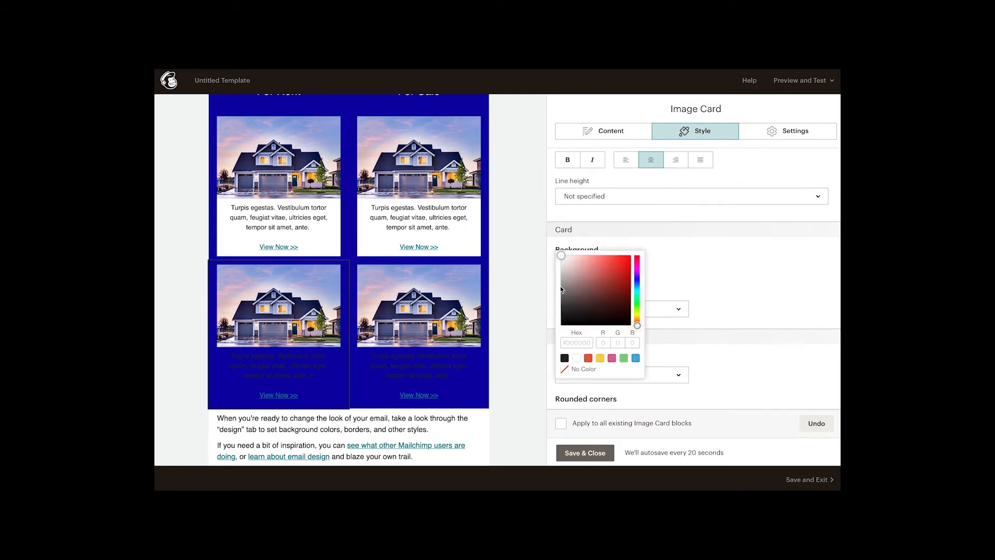
pyautogui.click(575, 356)
pyautogui.click(719, 276)
pyautogui.click(584, 452)
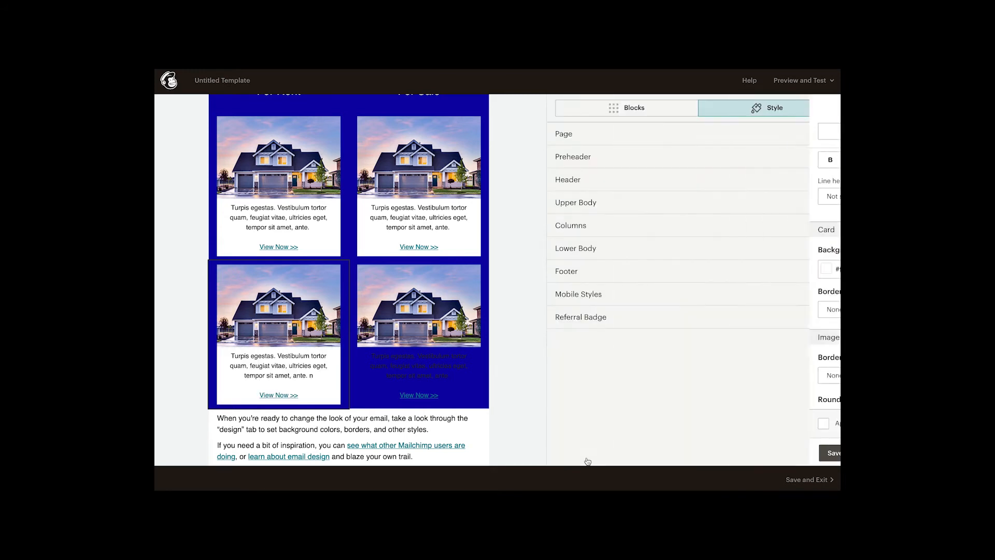
# Step: Give the second image card under For Sale a white card background, then save and close the block
pyautogui.moveTo(415, 349)
pyautogui.click(429, 271)
pyautogui.click(682, 132)
pyautogui.scroll(-2, 591, 360)
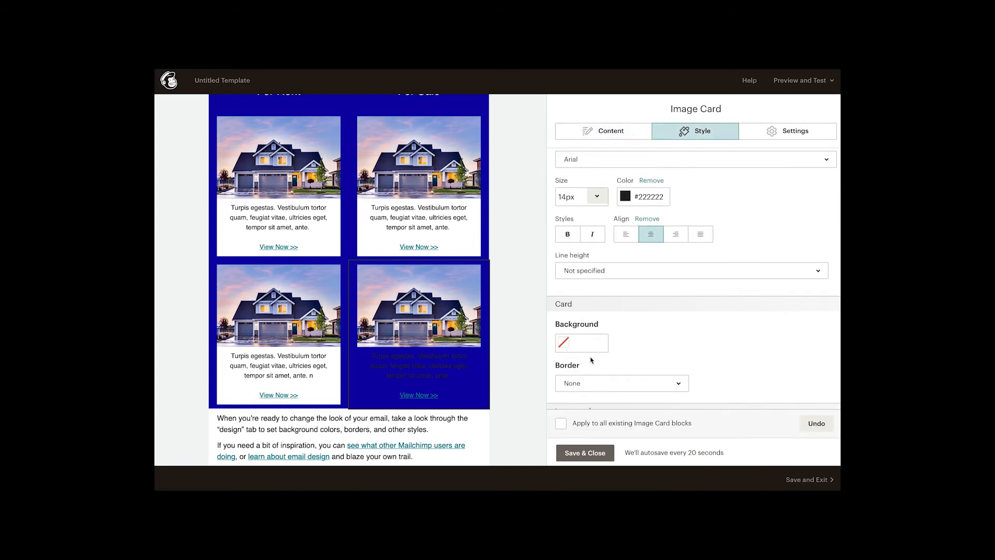
pyautogui.click(567, 347)
pyautogui.scroll(-3, 567, 347)
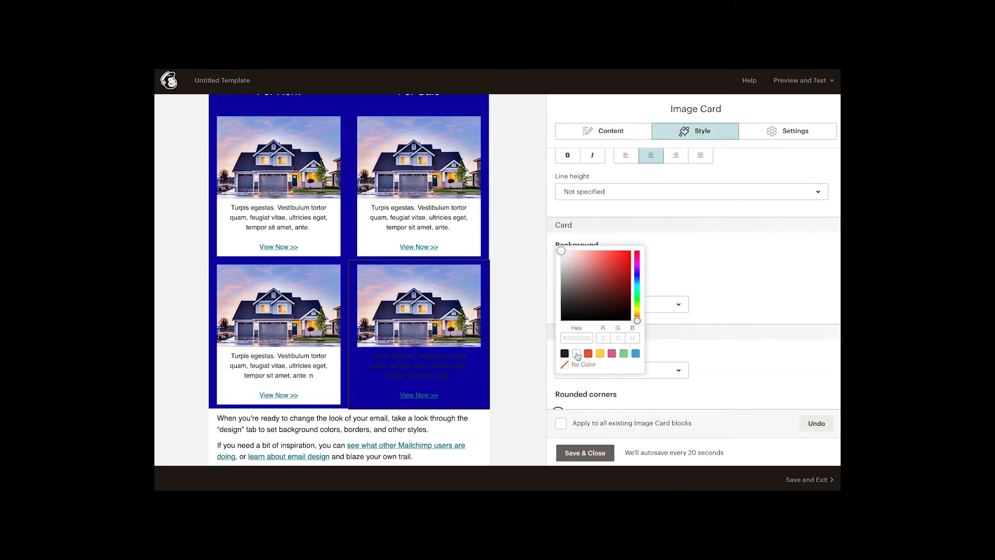
pyautogui.click(576, 353)
pyautogui.click(721, 288)
pyautogui.scroll(-2, 705, 311)
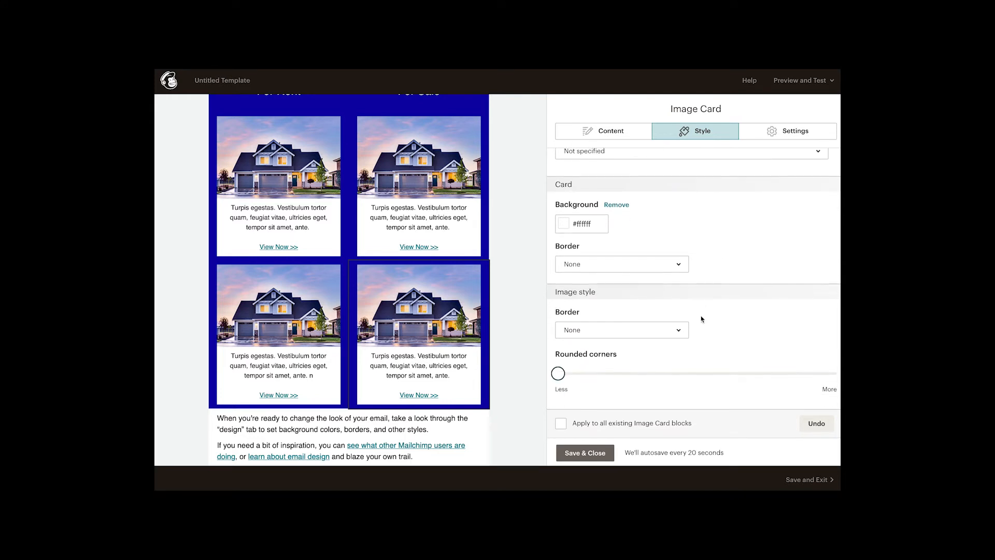
pyautogui.click(568, 453)
# Step: Set the link color in the Columns section's style to #0a00aa and save the change
pyautogui.scroll(3, 523, 325)
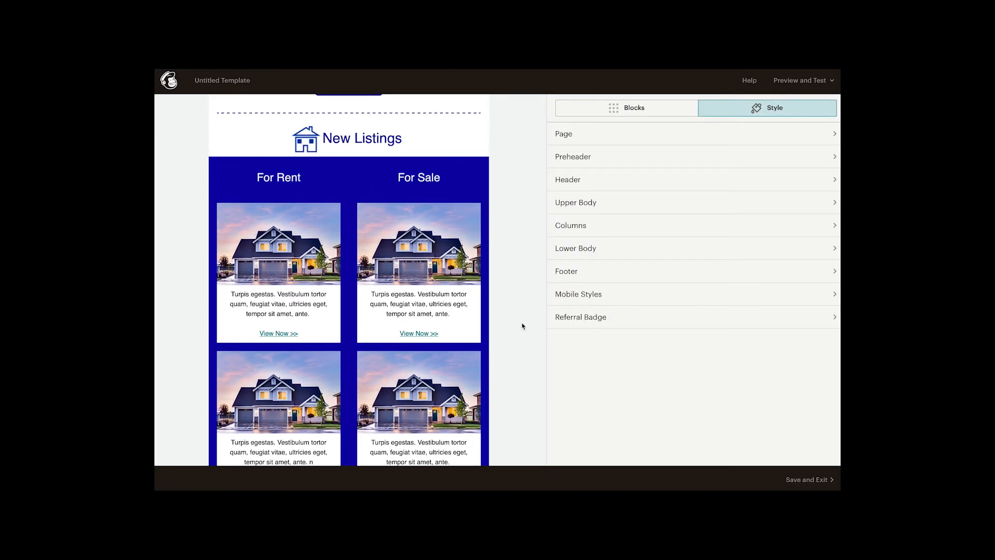
pyautogui.scroll(-1, 523, 326)
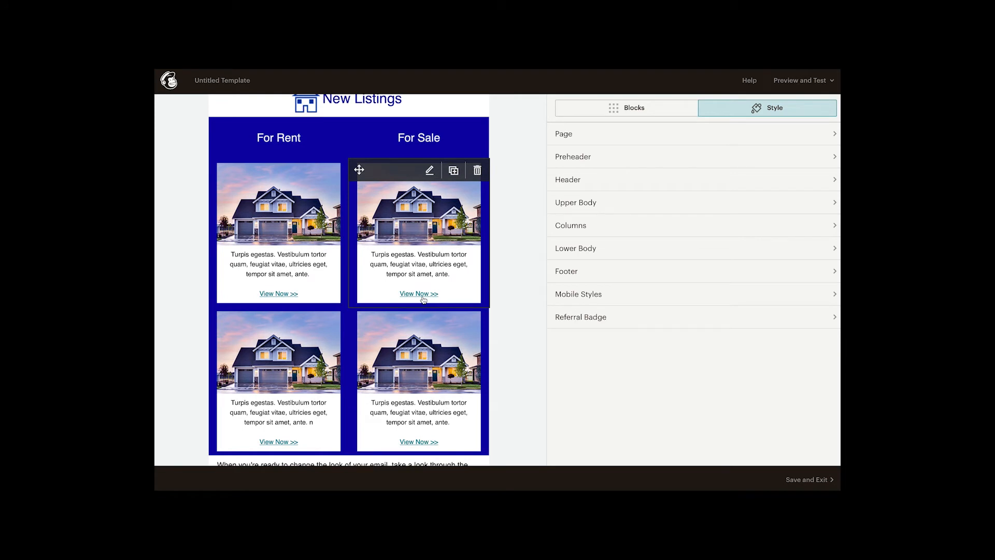
pyautogui.click(560, 226)
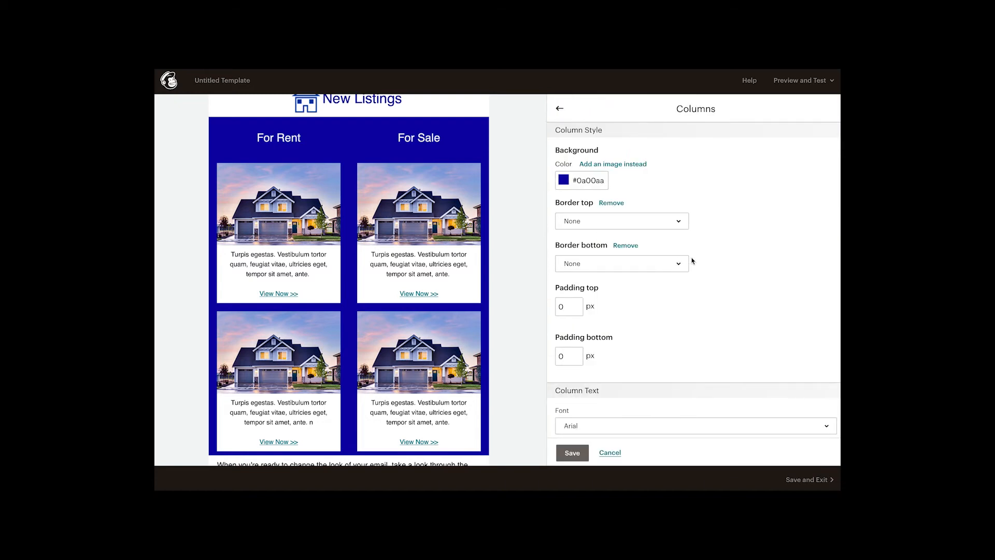
pyautogui.scroll(-4, 692, 260)
pyautogui.scroll(-1, 691, 260)
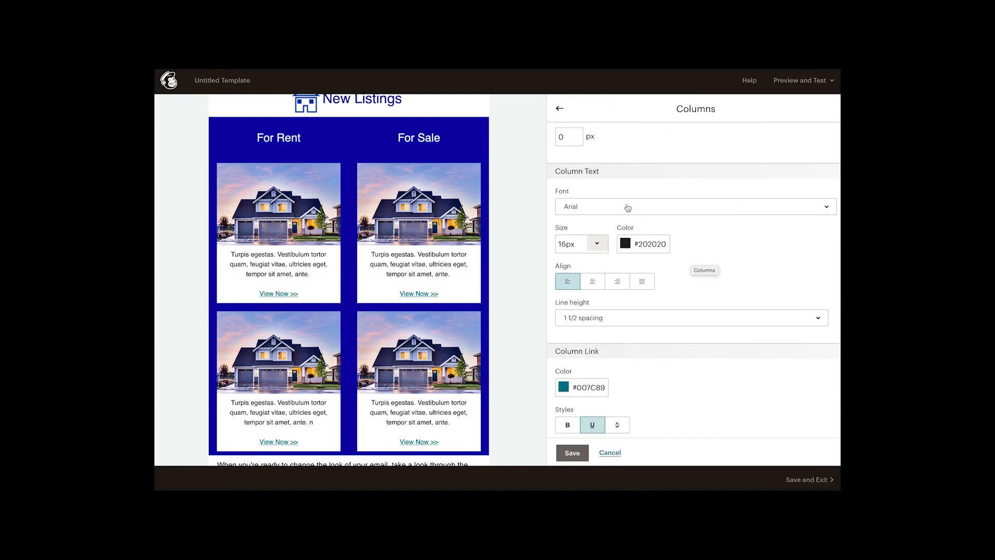
pyautogui.scroll(-1, 575, 269)
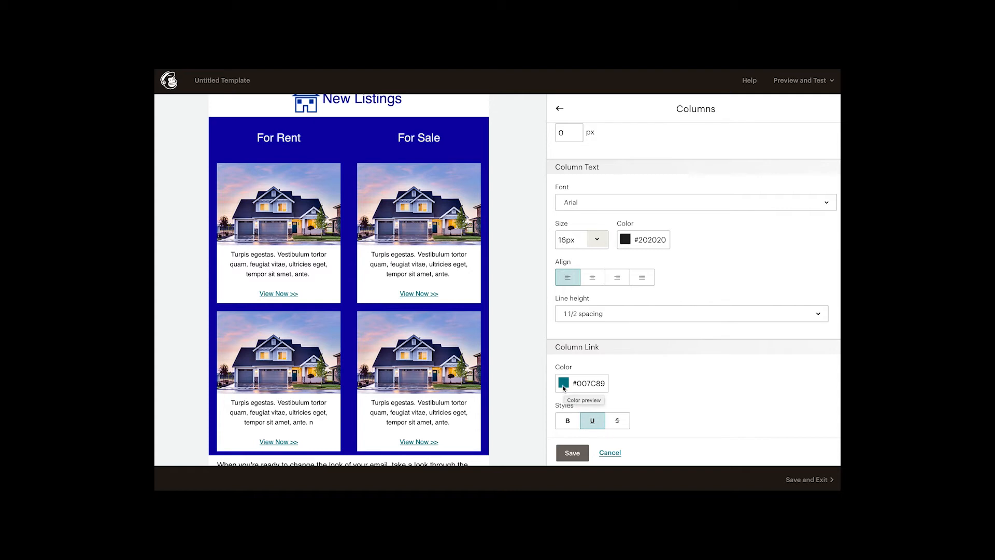
pyautogui.click(564, 387)
pyautogui.moveTo(589, 331); pyautogui.dragTo(573, 331)
pyautogui.write('a00aa')
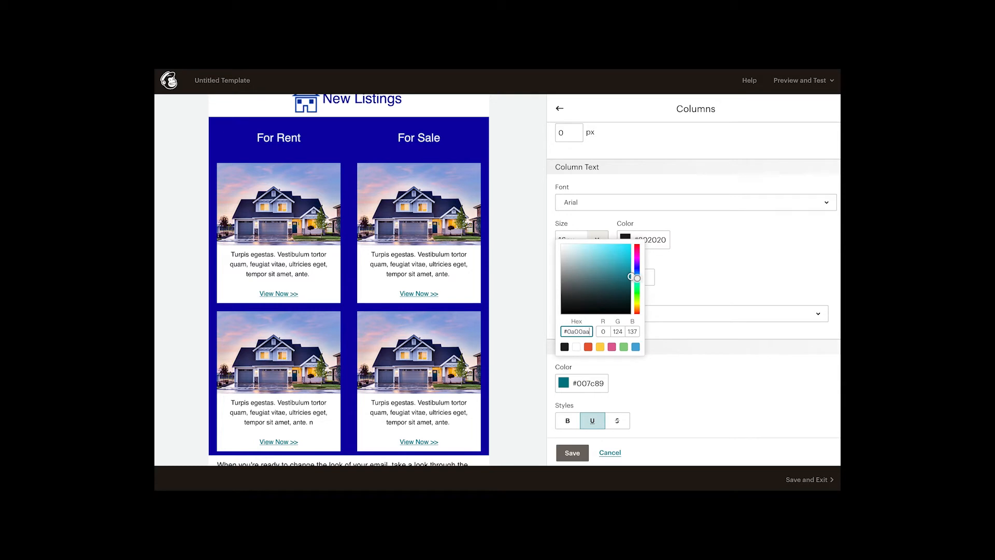
pyautogui.click(684, 277)
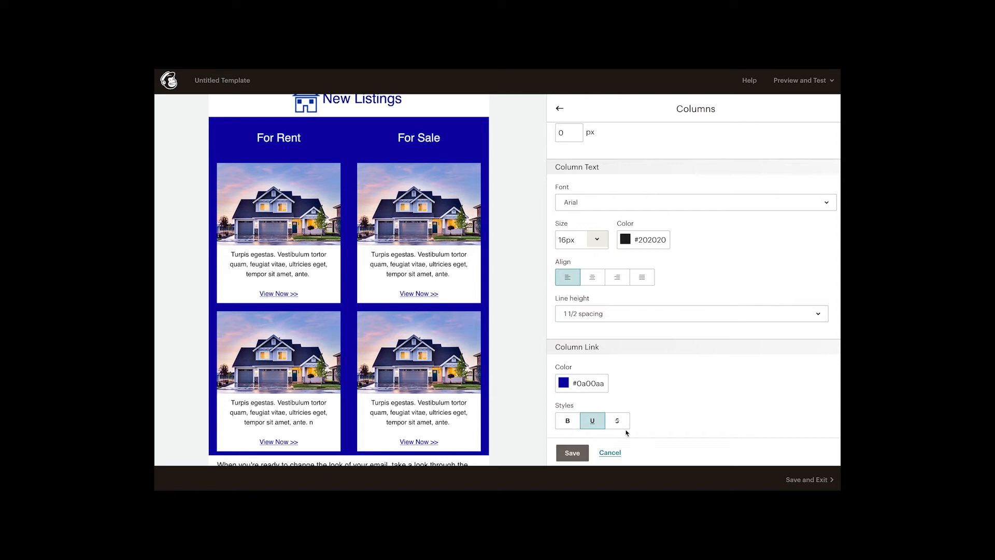
pyautogui.click(572, 453)
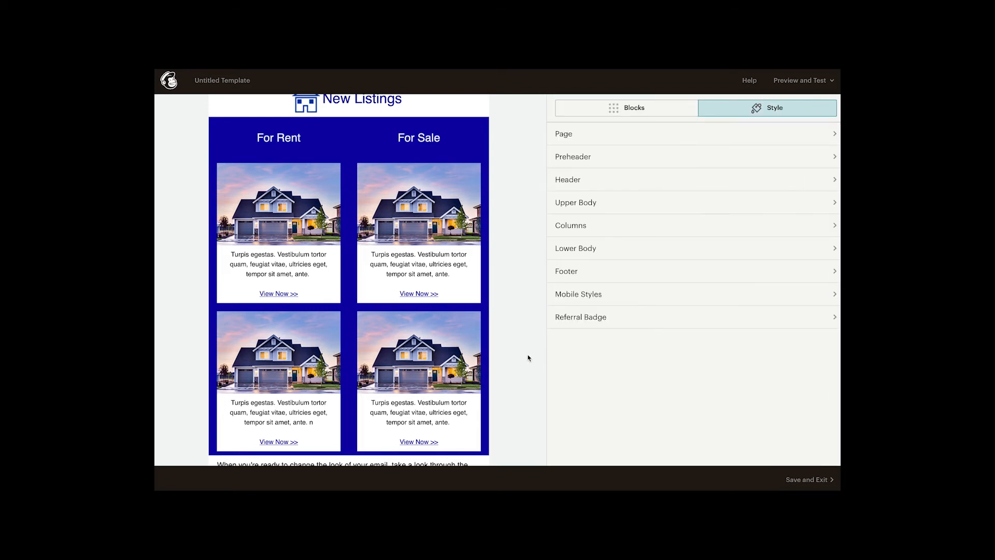
# Step: Review the two-column listings section, checking the spacing around the image cards and at the section's lower edge
pyautogui.scroll(-1, 528, 358)
pyautogui.scroll(1, 528, 358)
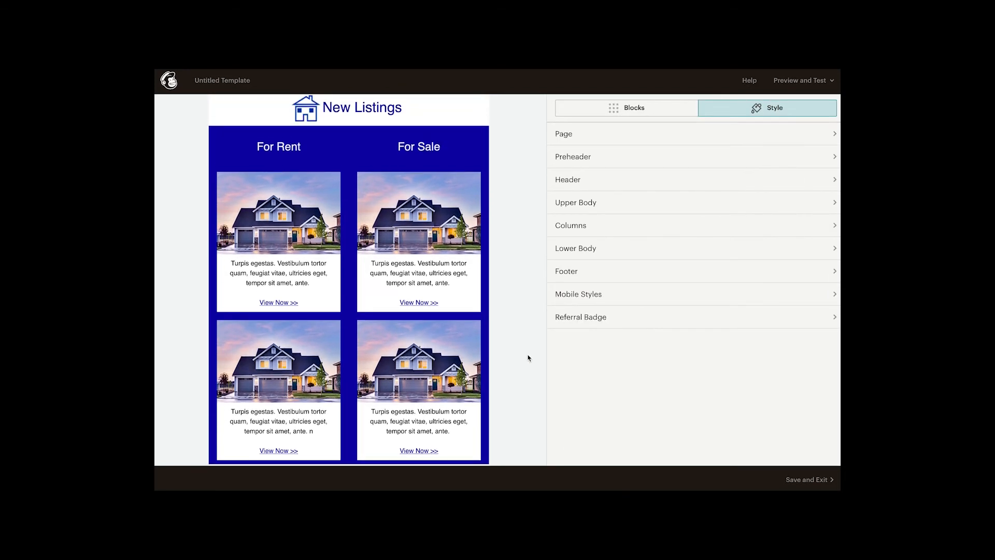
pyautogui.scroll(-1, 528, 358)
pyautogui.scroll(1, 528, 357)
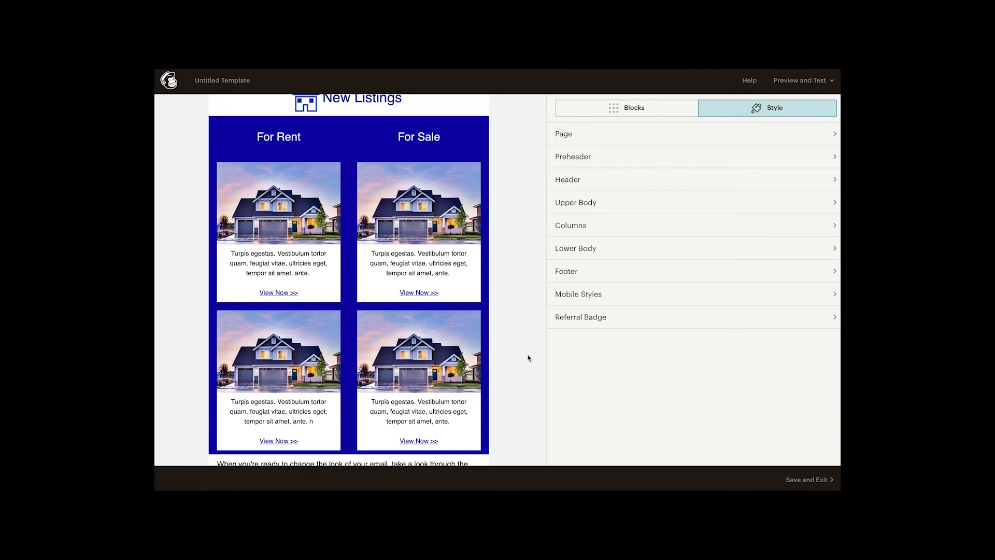
pyautogui.scroll(-1, 528, 357)
pyautogui.scroll(-1, 527, 355)
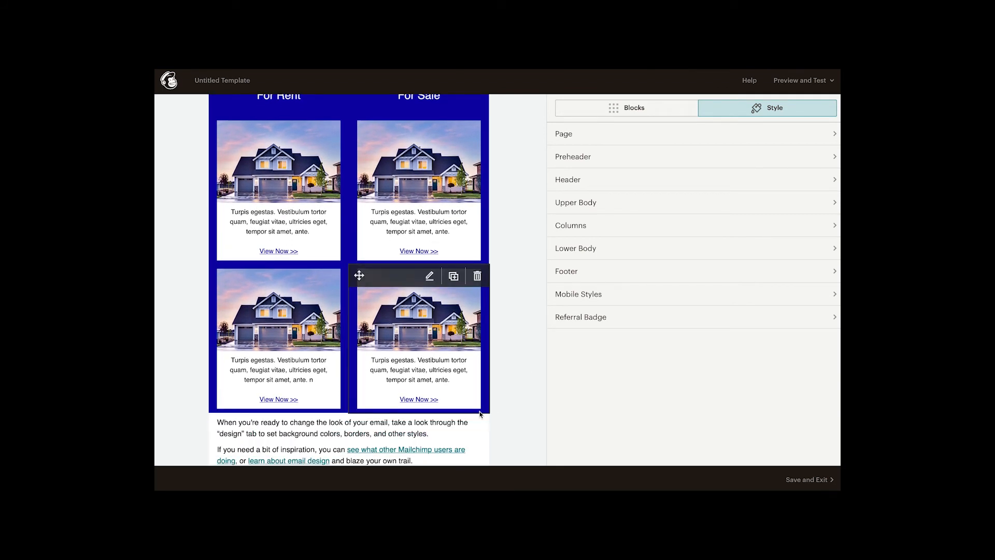
pyautogui.scroll(2, 542, 304)
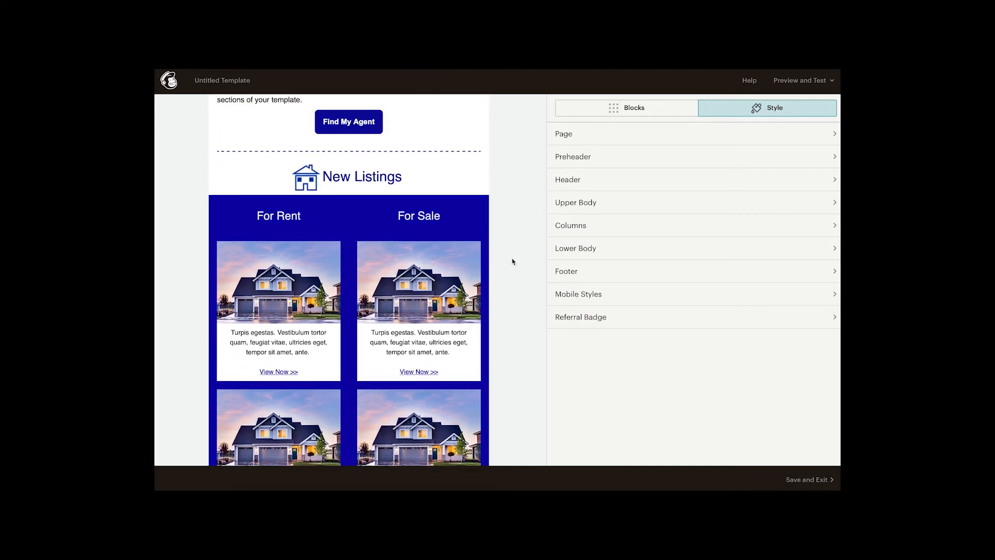
pyautogui.scroll(-1, 515, 258)
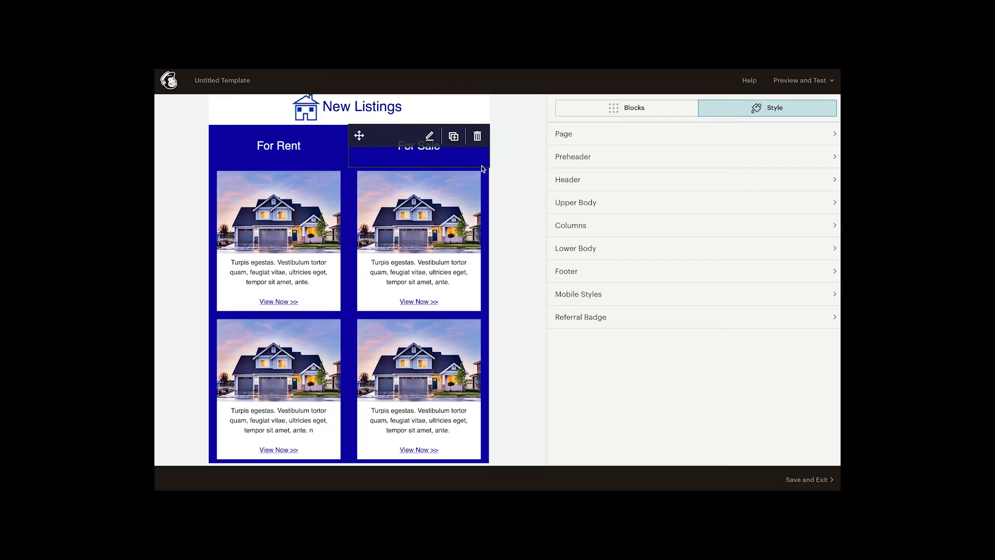
pyautogui.scroll(-1, 520, 233)
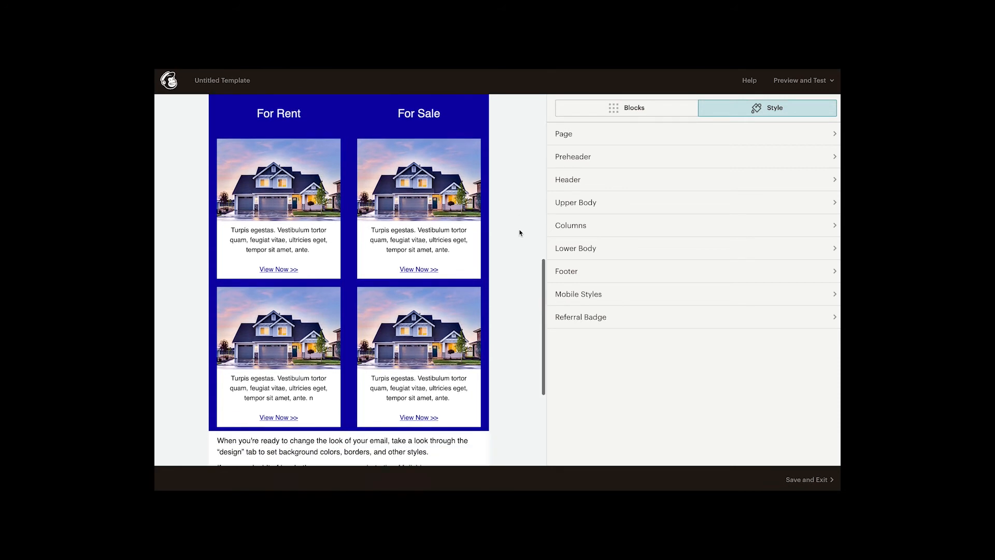
# Step: Add a Divider block beneath the second For Sale image card, remove its top border, then save and close it
pyautogui.click(635, 108)
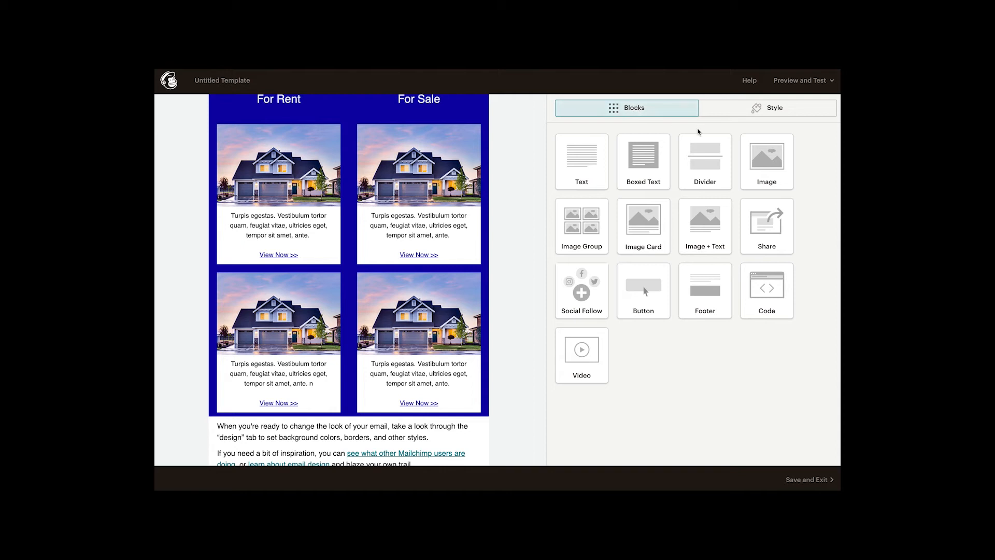
pyautogui.moveTo(716, 171); pyautogui.dragTo(428, 401)
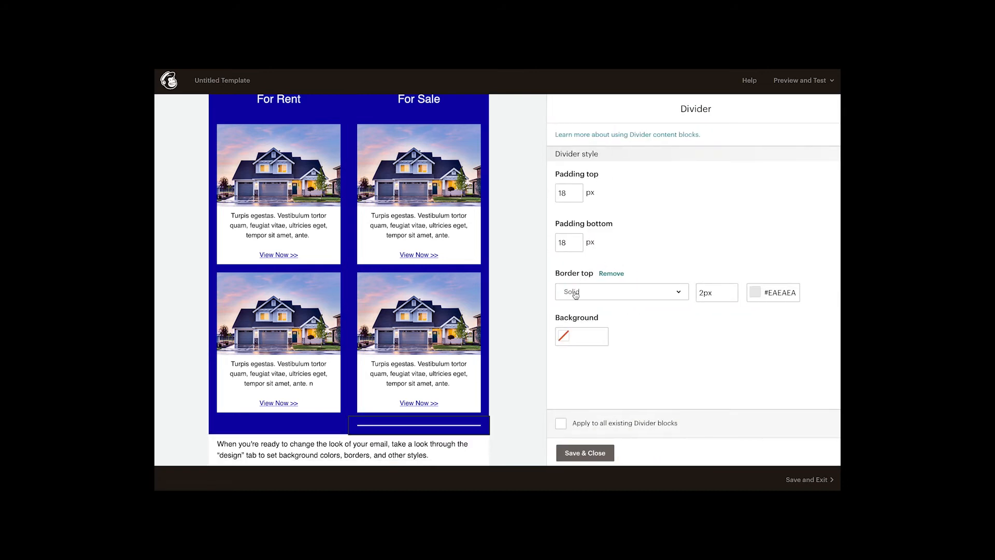
pyautogui.click(610, 274)
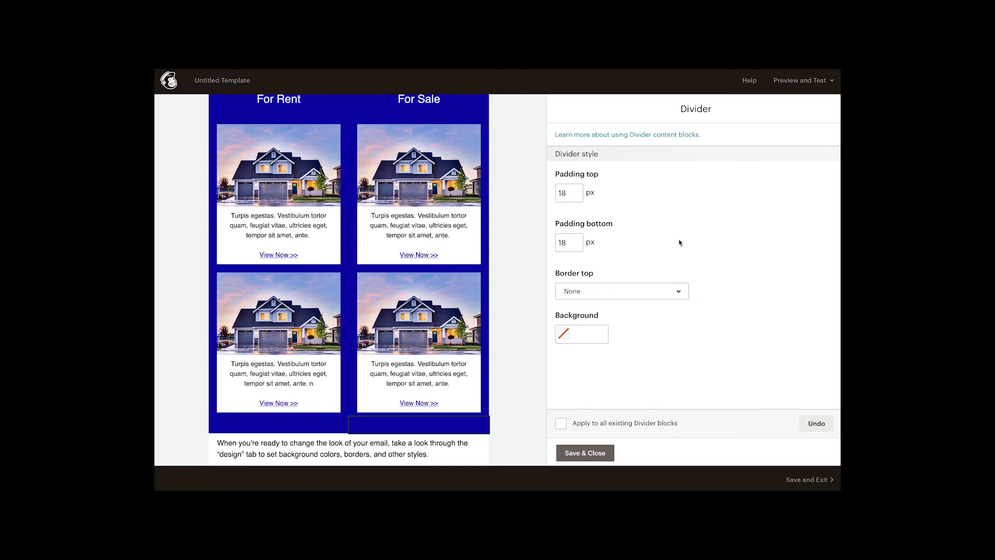
pyautogui.click(586, 453)
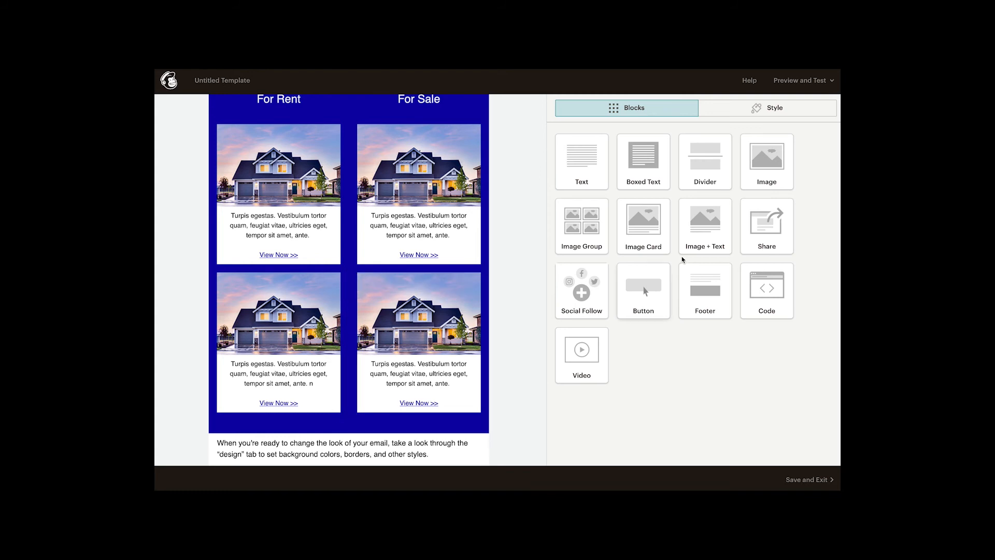
# Step: Add a Divider block beneath the second For Rent image card, remove its top border, then save and close it
pyautogui.moveTo(356, 368); pyautogui.dragTo(282, 418)
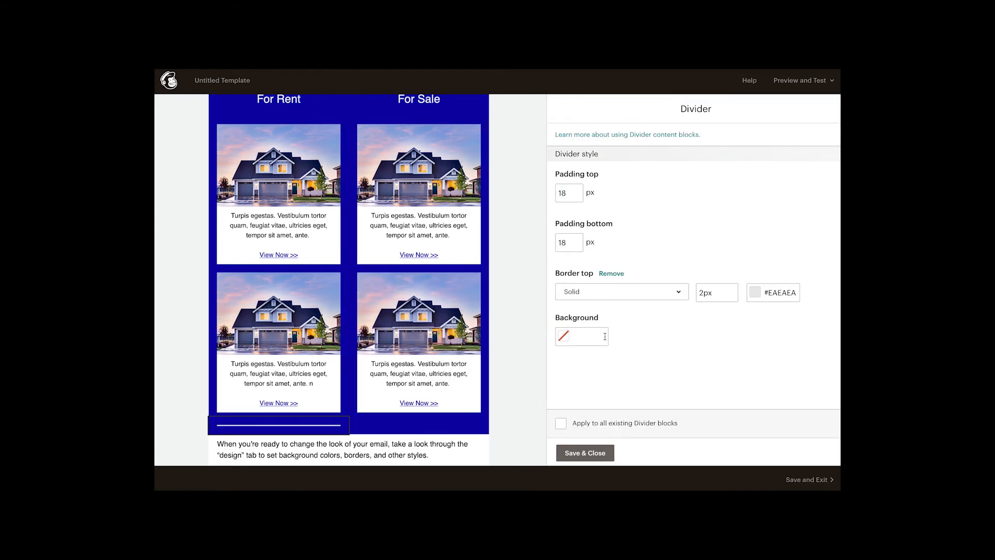
pyautogui.click(611, 276)
pyautogui.click(581, 452)
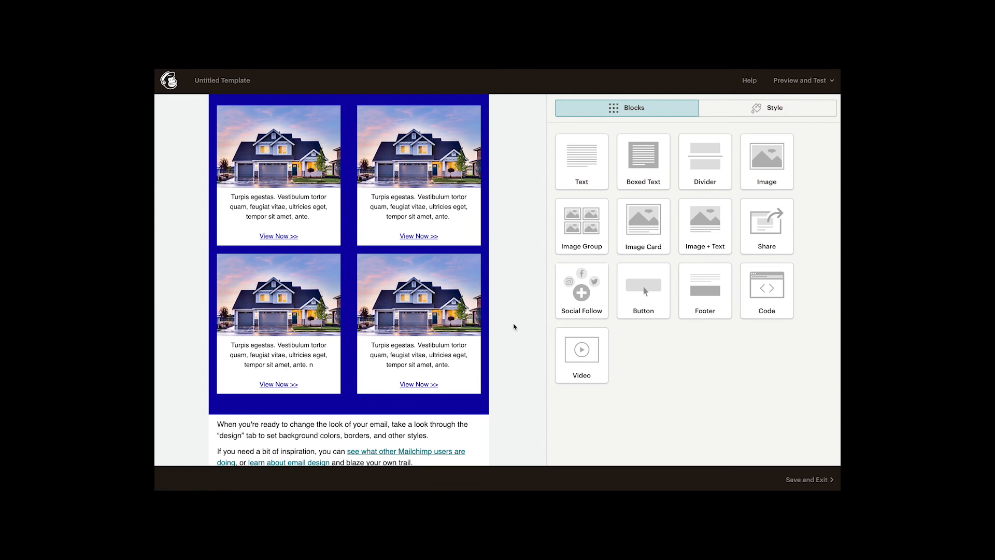
# Step: Add an Image + Text block at the start of the Lower Body section, above its existing text
pyautogui.scroll(-1, 508, 370)
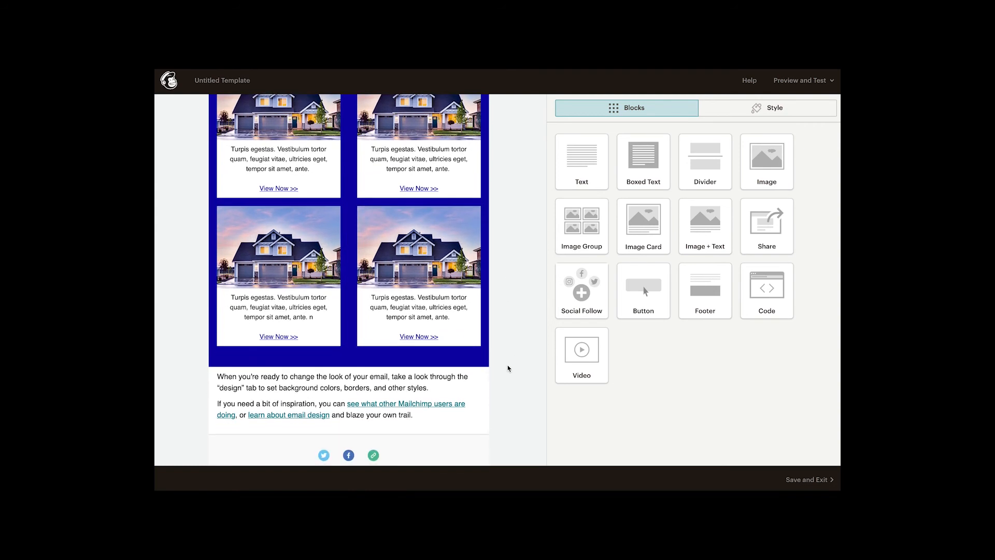
pyautogui.scroll(-1, 508, 369)
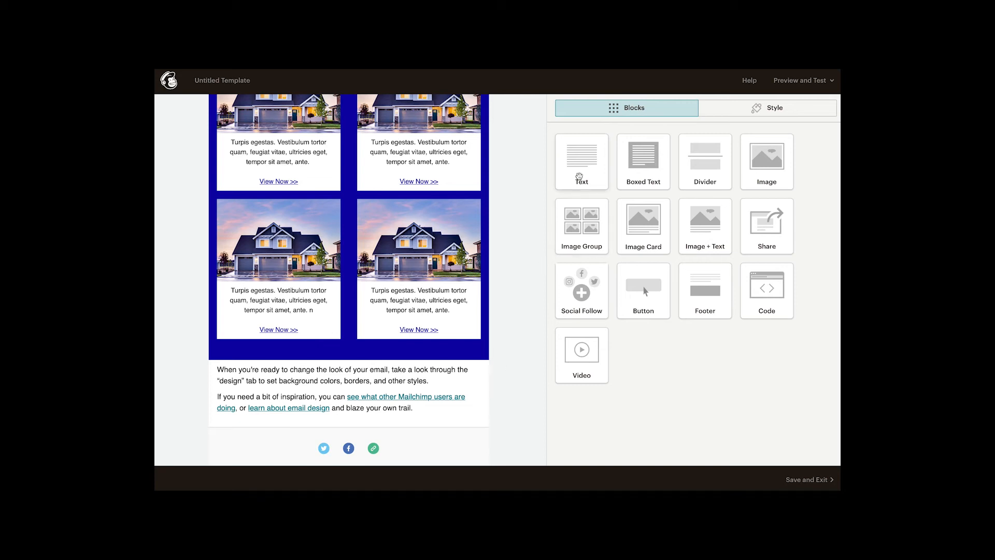
pyautogui.moveTo(711, 219); pyautogui.dragTo(409, 351)
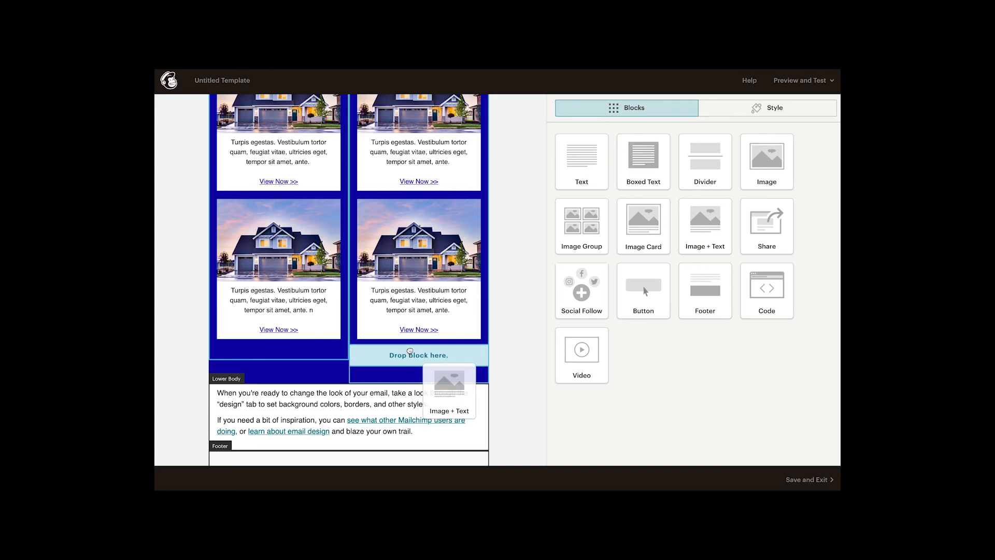
pyautogui.moveTo(410, 351); pyautogui.dragTo(394, 380)
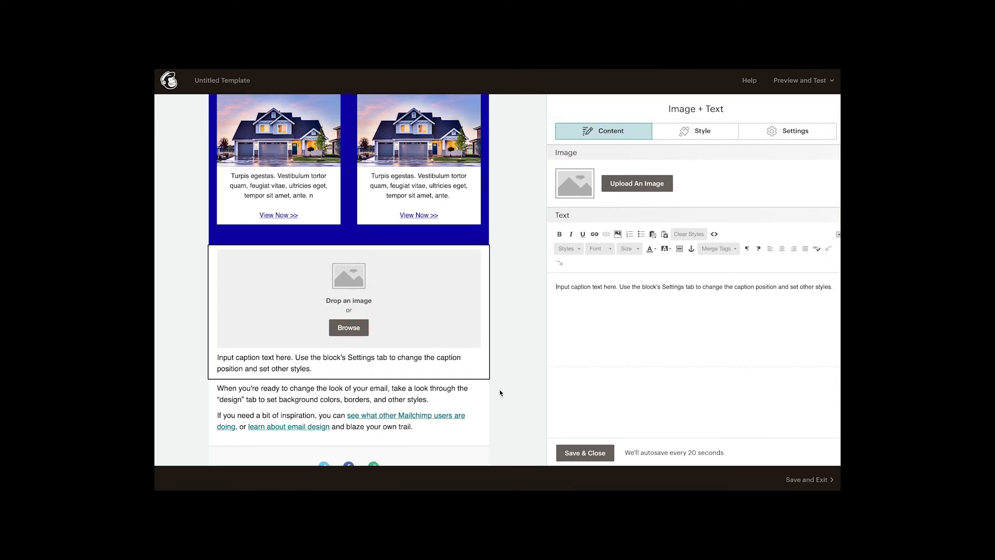
pyautogui.moveTo(439, 322)
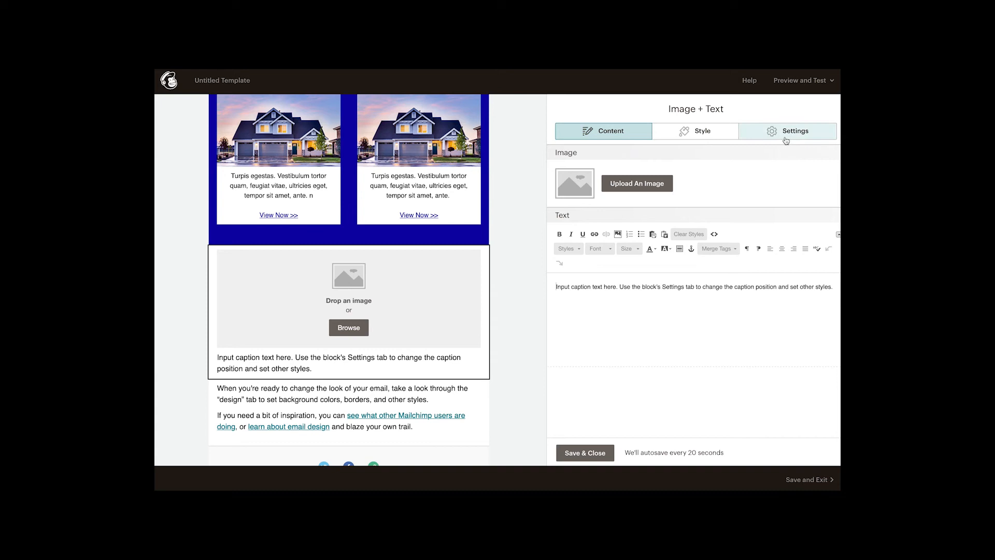
# Step: Set the Image + Text block's image position to Left and its image width to 1/3
pyautogui.click(786, 140)
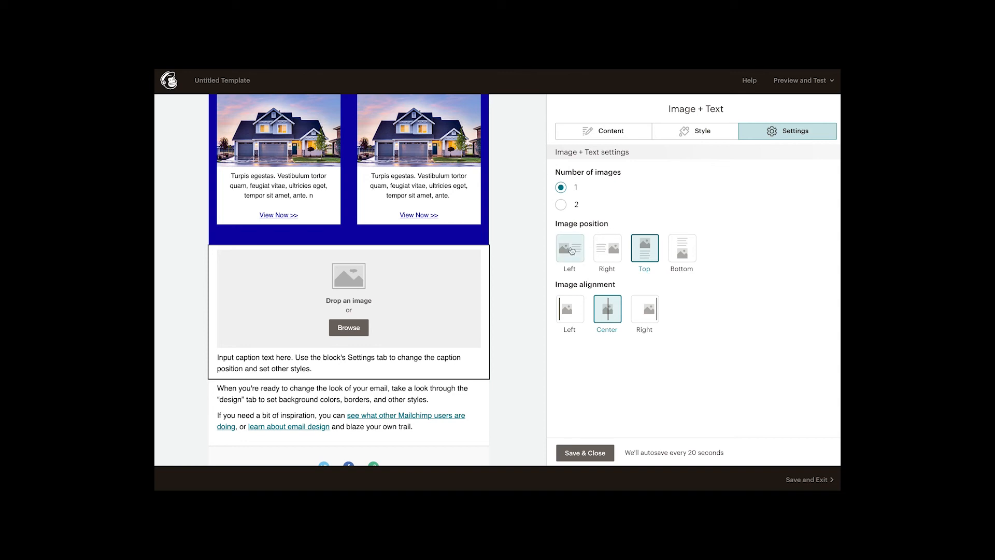
pyautogui.click(570, 249)
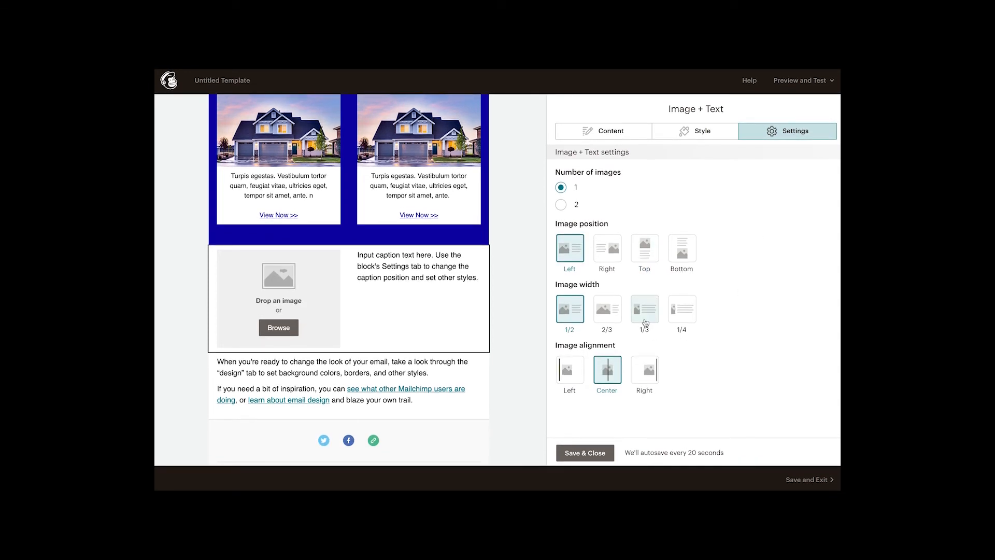
pyautogui.click(645, 321)
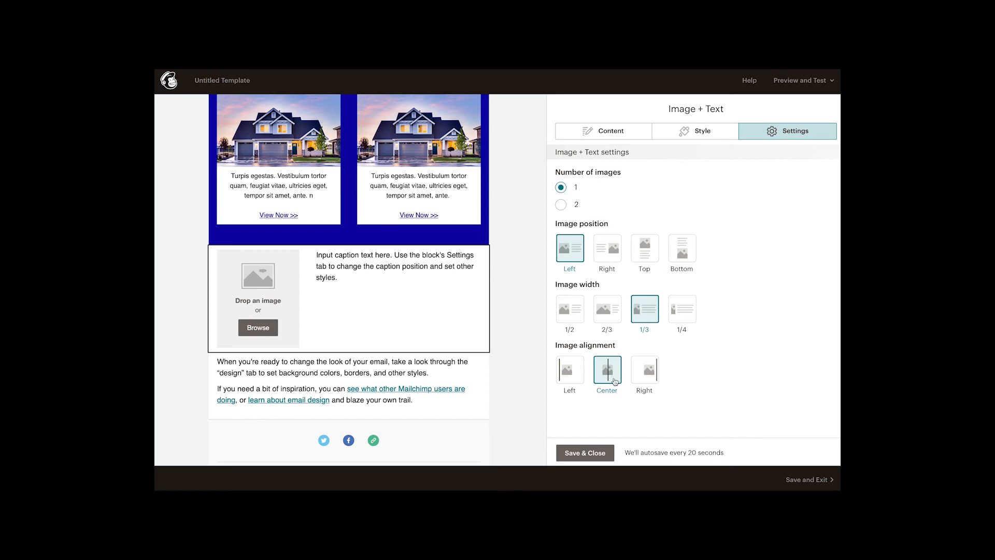
# Step: Insert rounded-profile.jpg as the block's image and replace the placeholder caption with the copied BlueTown agent greeting and contact details
pyautogui.click(617, 134)
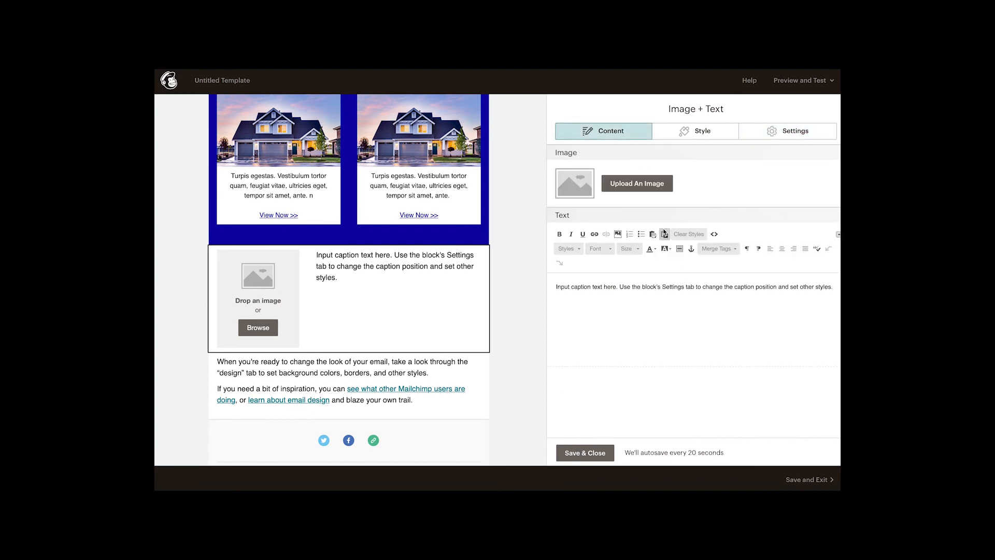
pyautogui.click(632, 184)
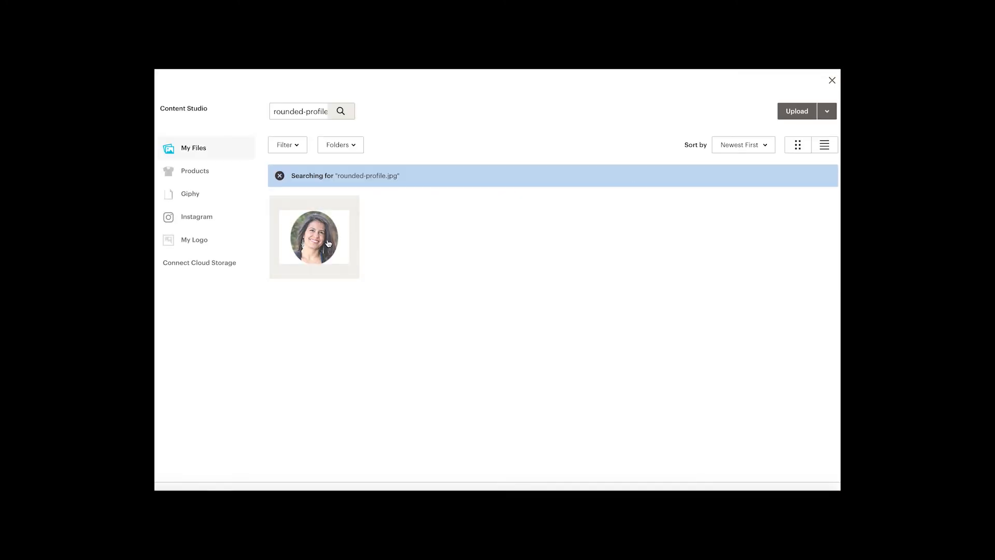
pyautogui.click(328, 243)
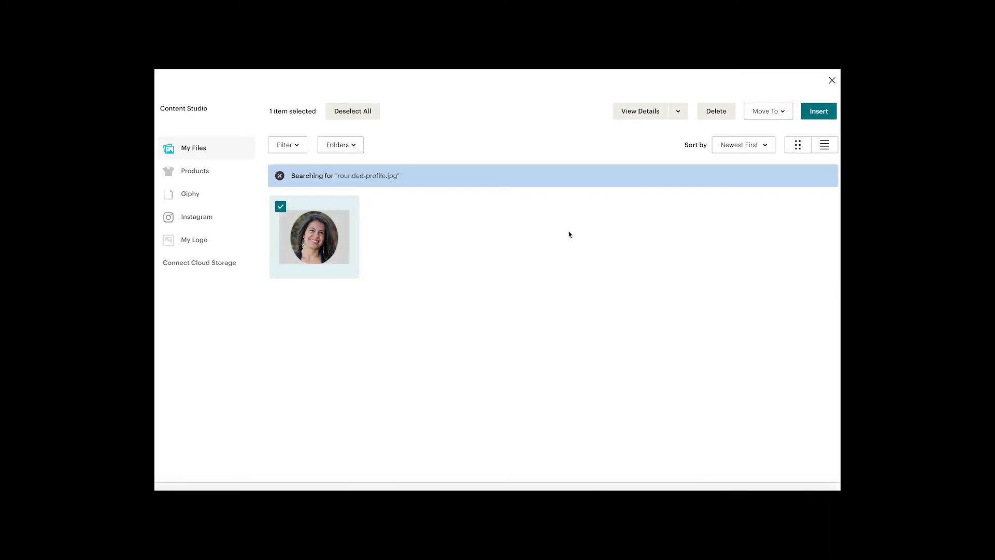
pyautogui.click(814, 113)
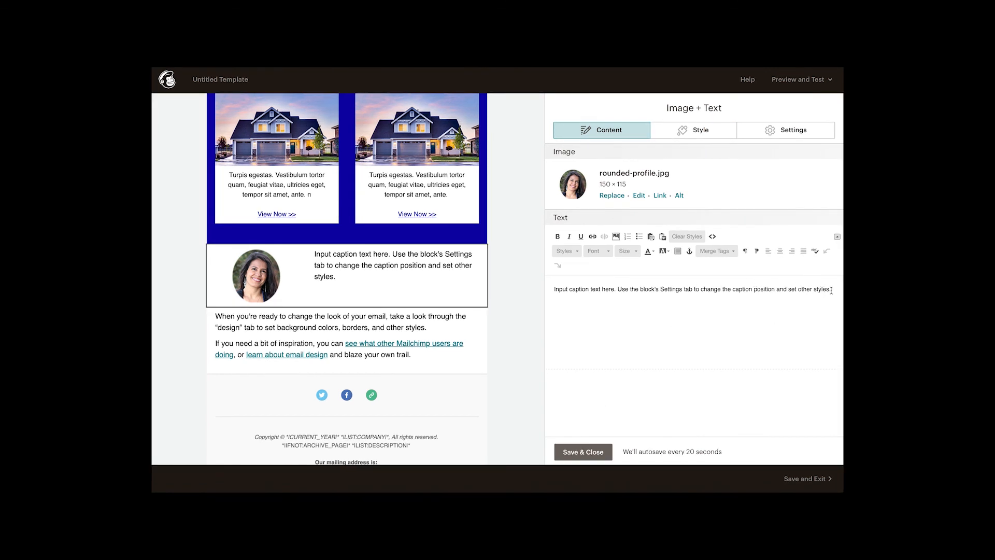
pyautogui.moveTo(832, 290); pyautogui.dragTo(533, 284)
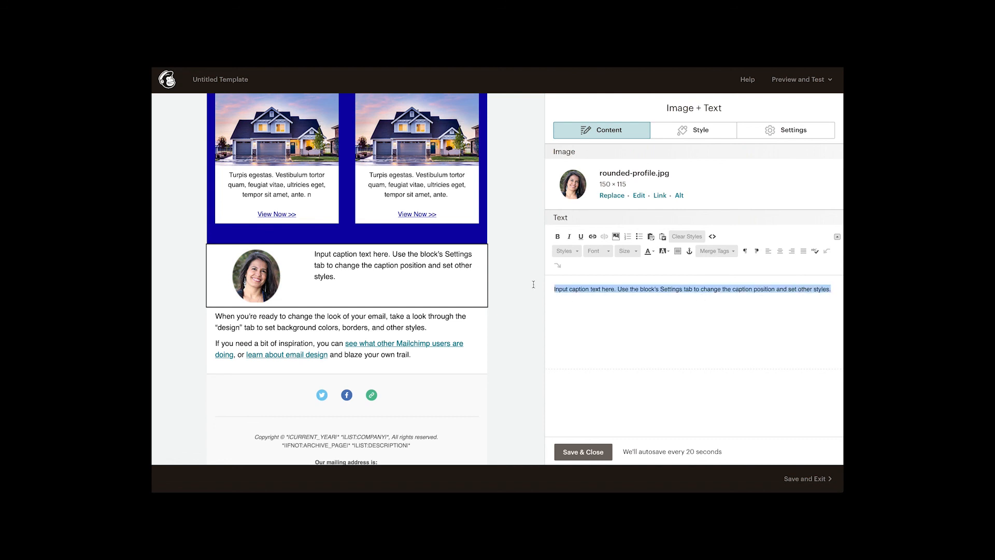
pyautogui.hotkey('ctrl', 'v')
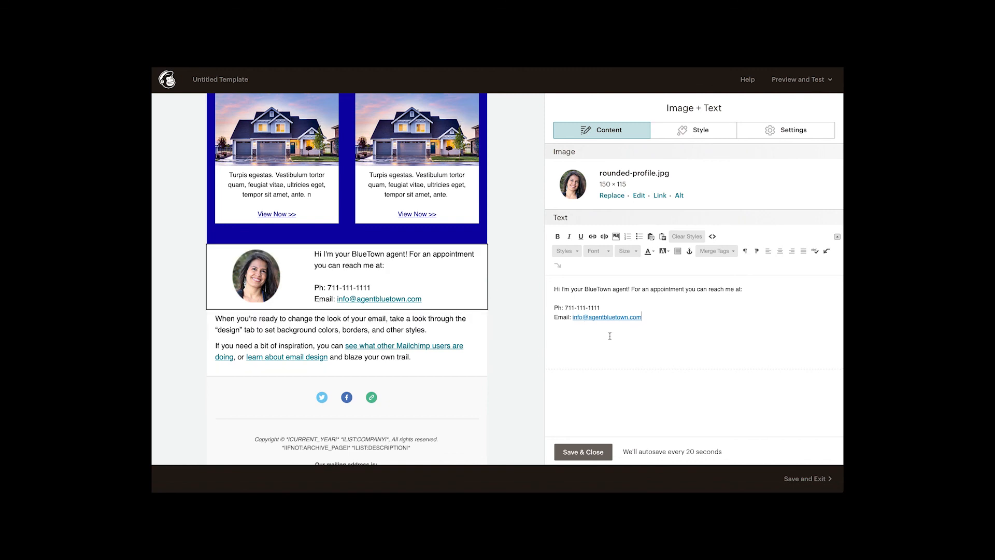
# Step: Check that the caption's email text is linked as an email address, then save and close the Image + Text block
pyautogui.moveTo(641, 317); pyautogui.dragTo(572, 317)
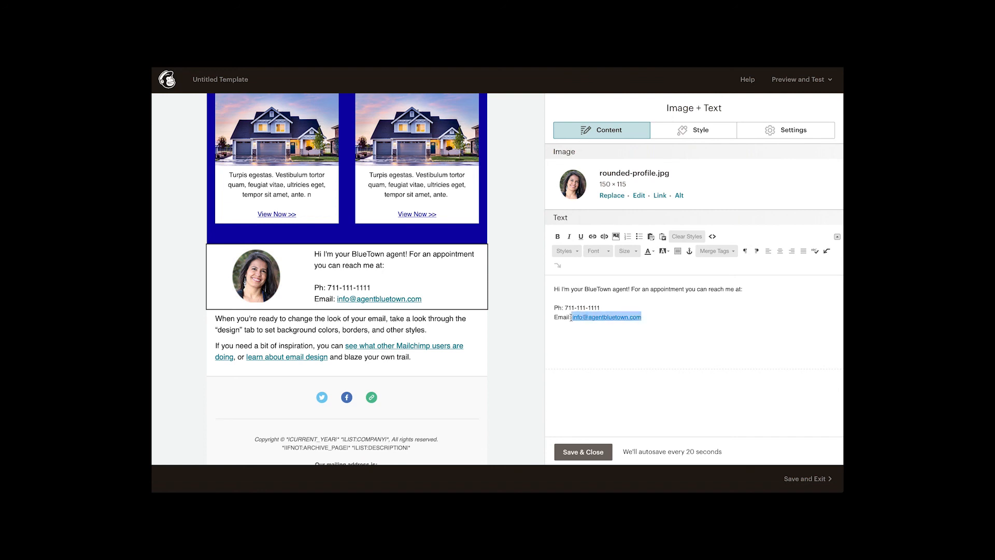
pyautogui.click(592, 236)
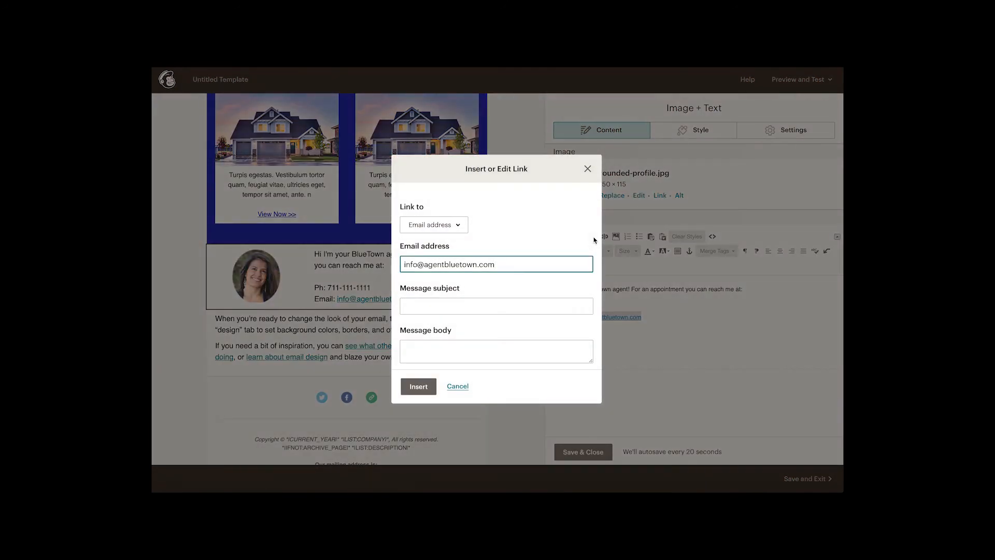
pyautogui.click(459, 226)
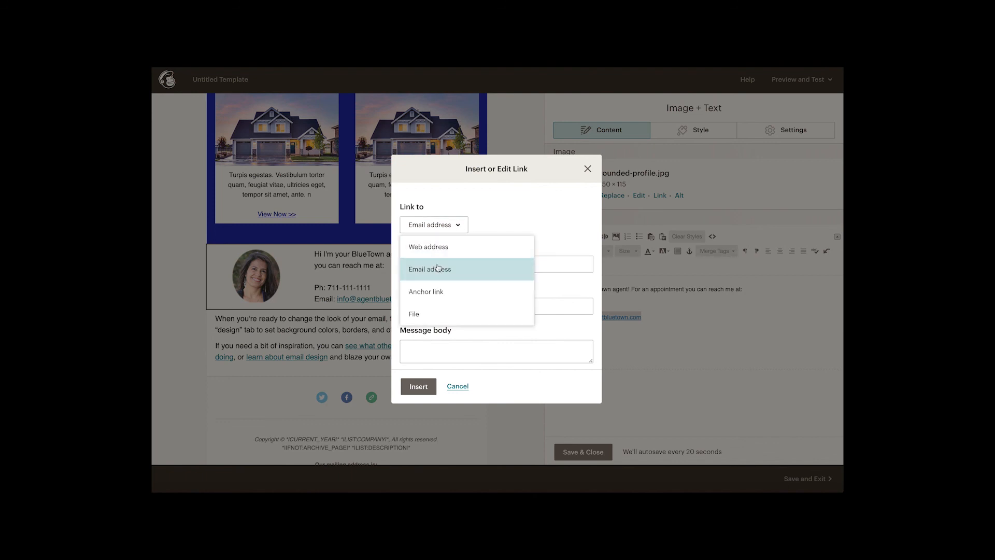
pyautogui.click(485, 210)
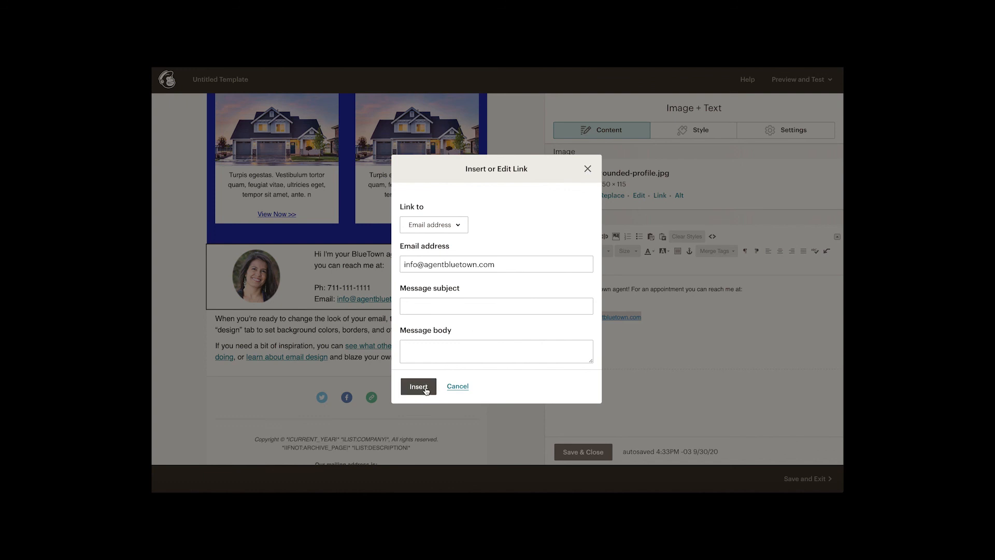
pyautogui.click(587, 168)
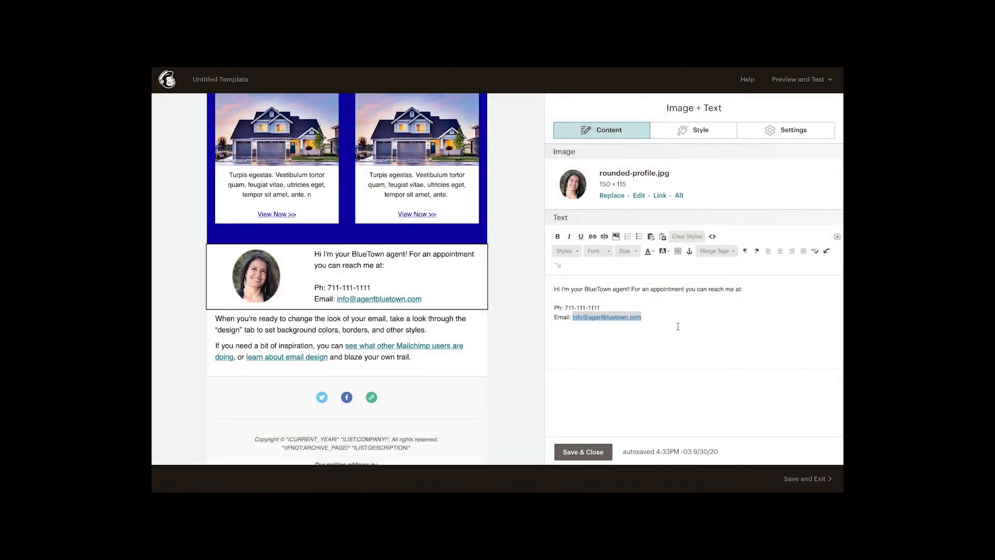
pyautogui.click(678, 327)
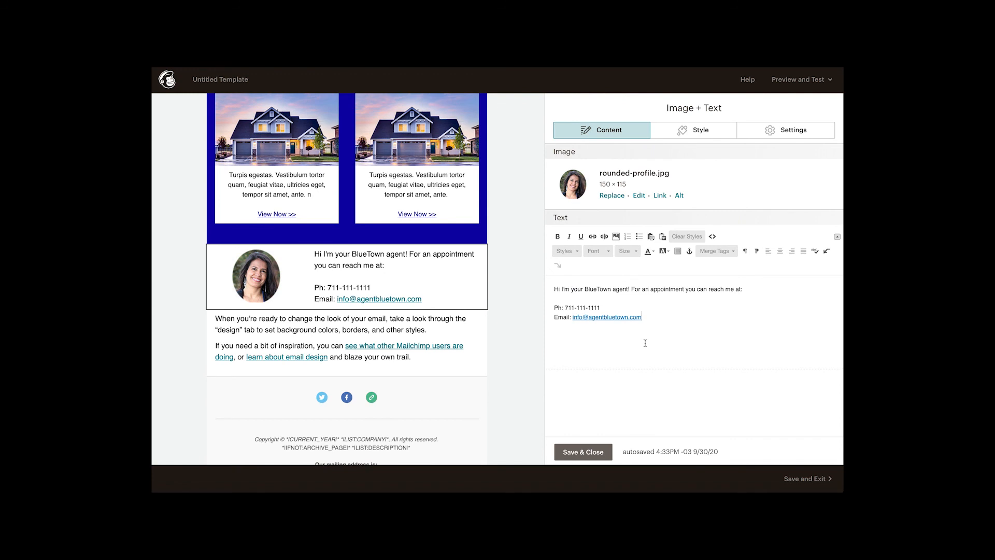
pyautogui.click(584, 452)
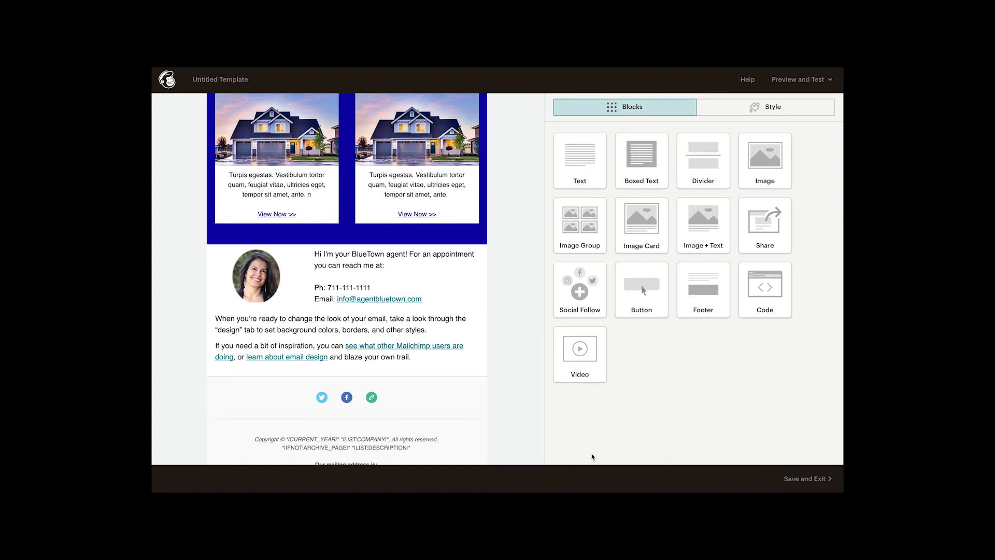